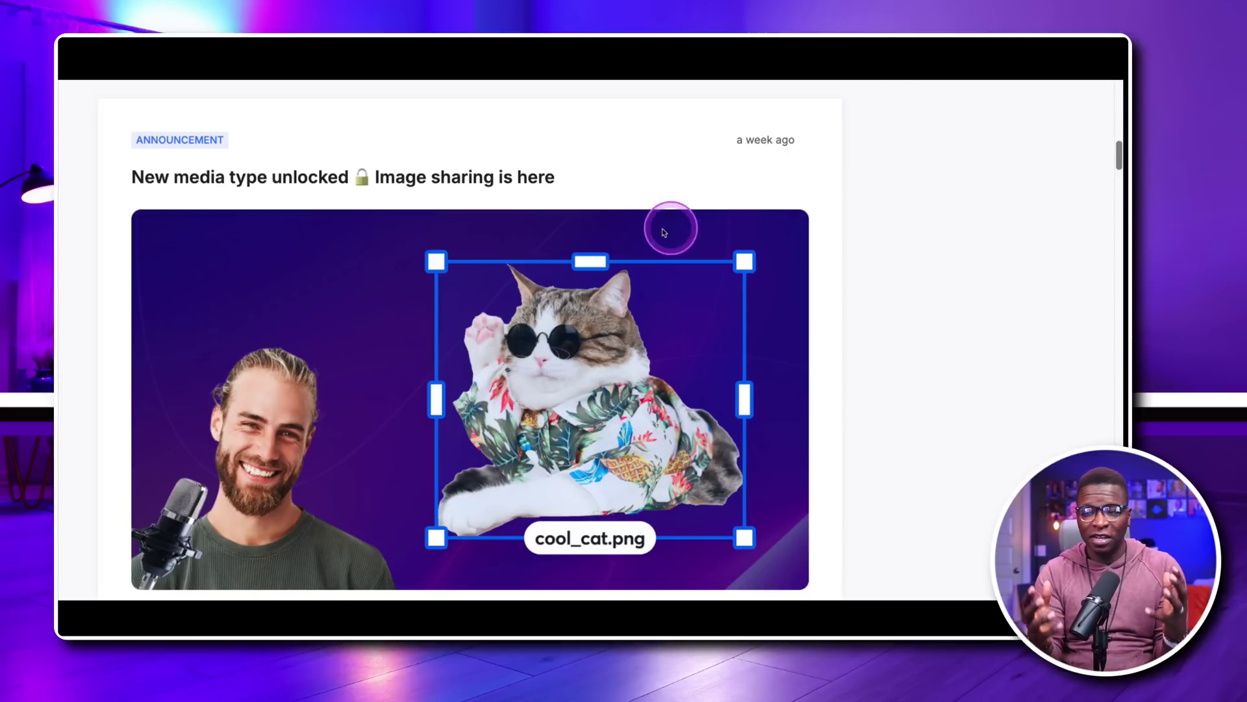
Scroll through the studio page and briefly check the studio settings before closing them
scroll(664, 232, down, 3)
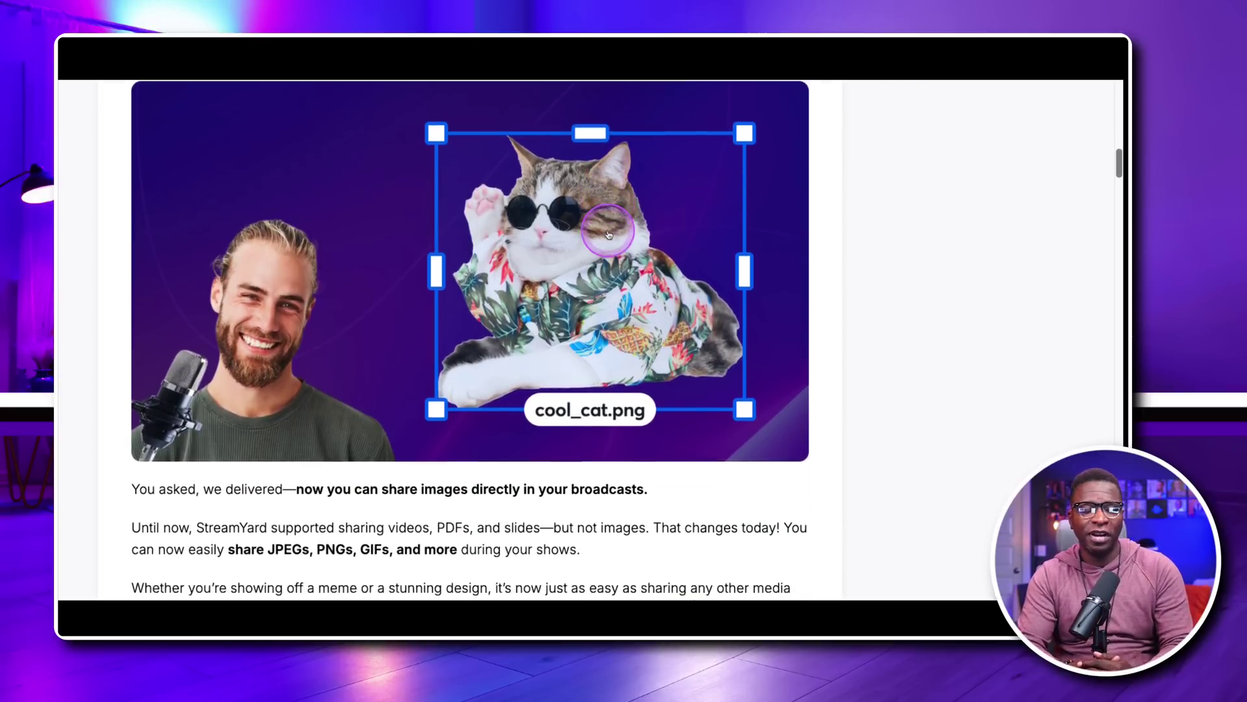
scroll(609, 234, down, 2)
scroll(301, 522, down, 1)
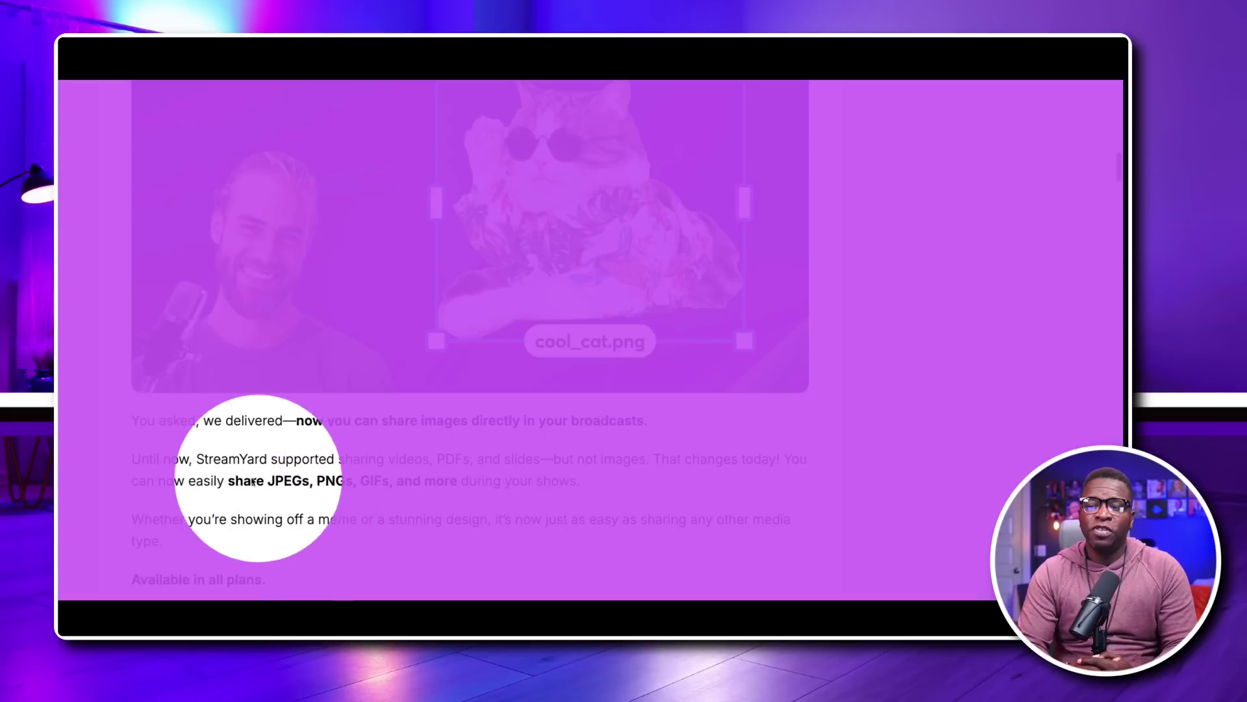
scroll(701, 298, up, 3)
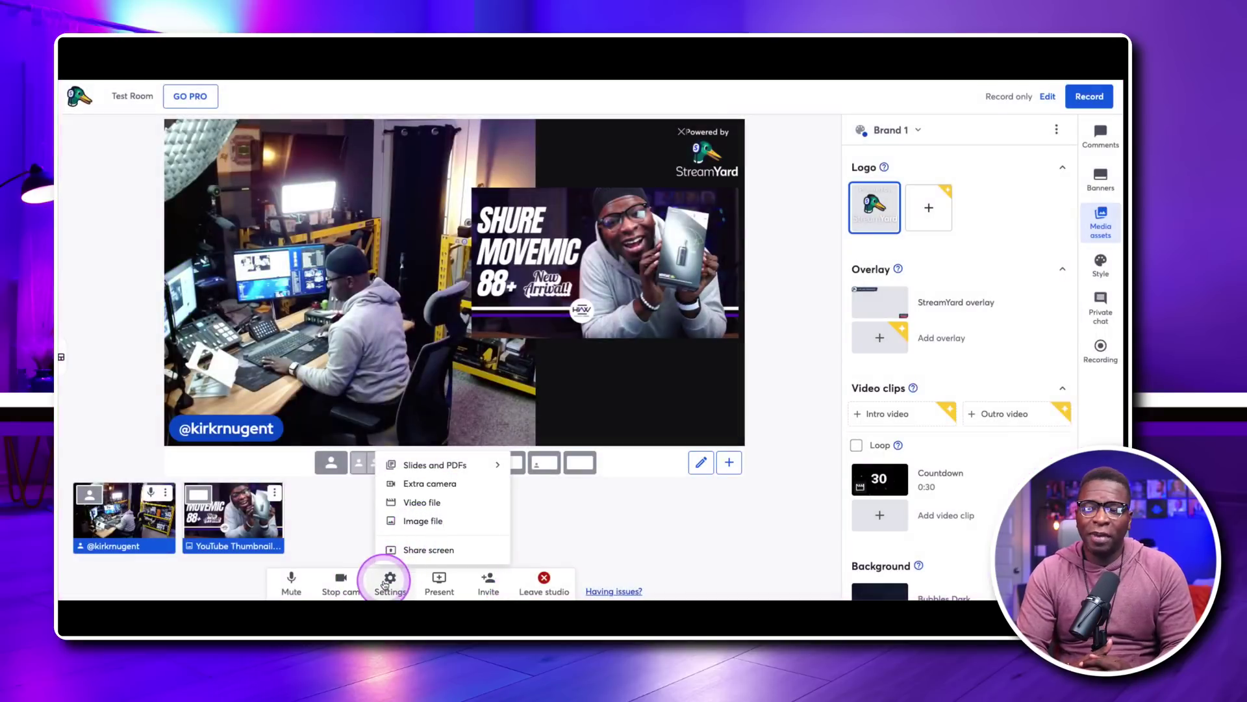
click(389, 580)
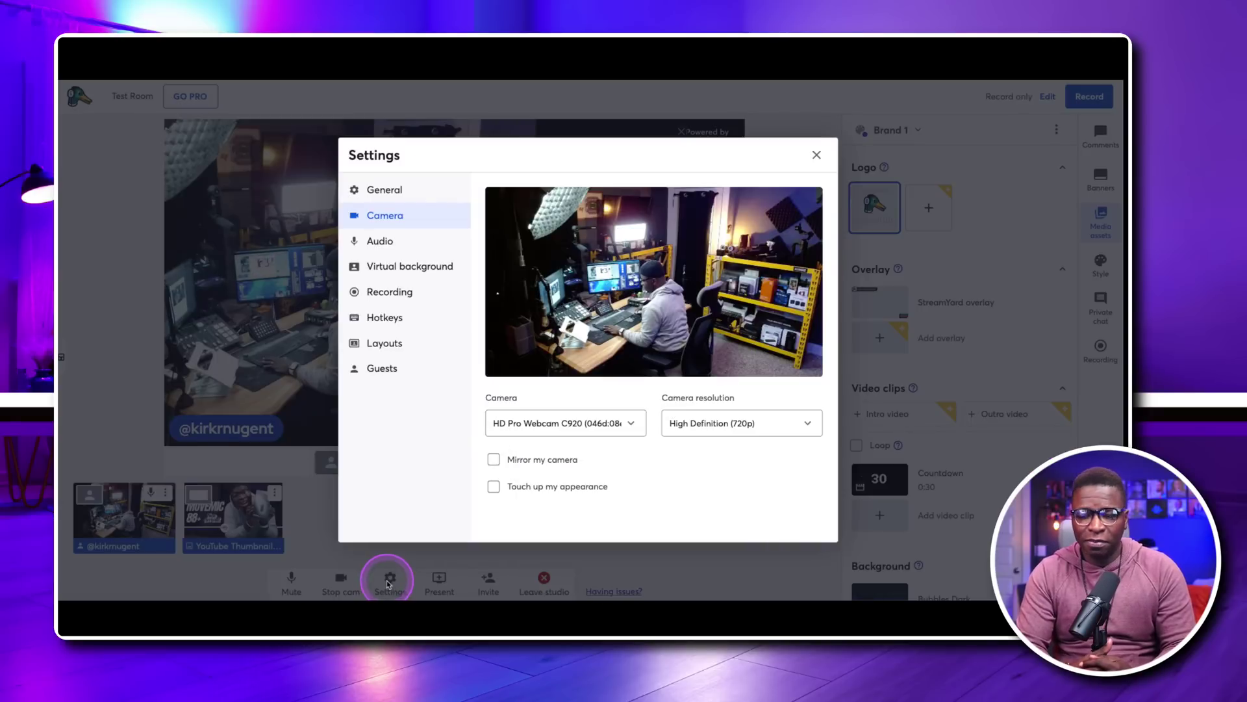
click(409, 582)
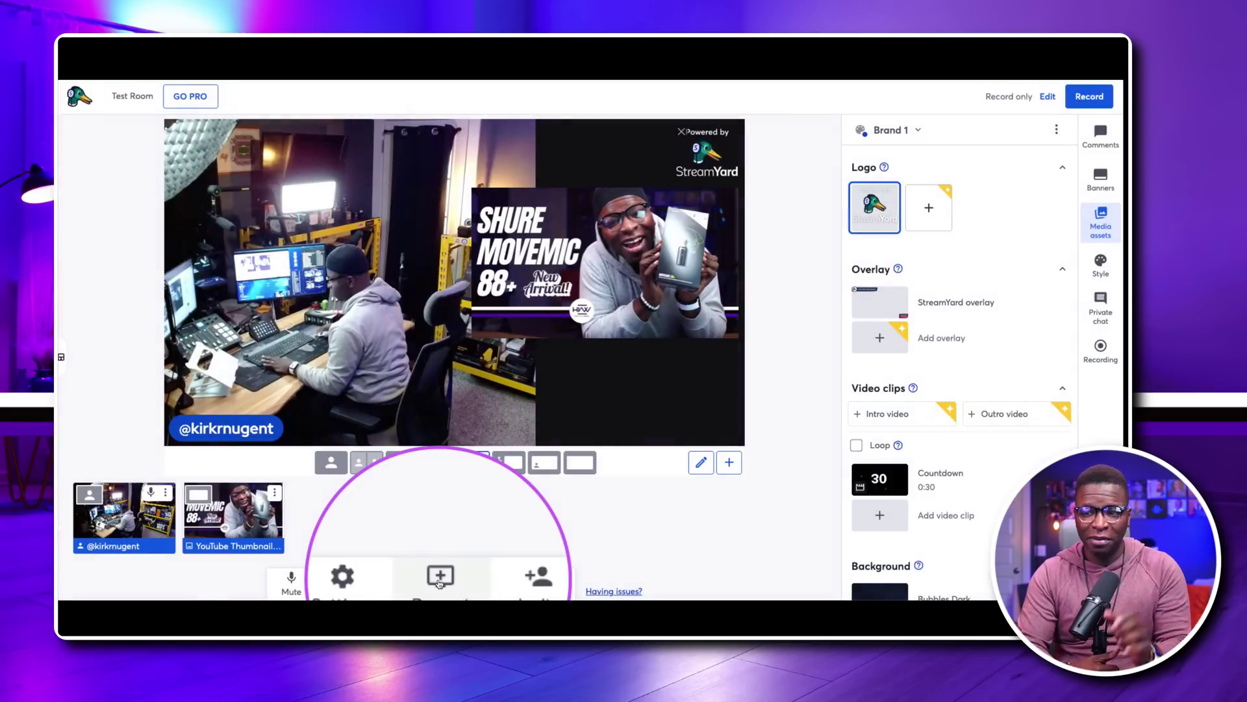
Start presenting an image file, then cancel the file picker
click(438, 588)
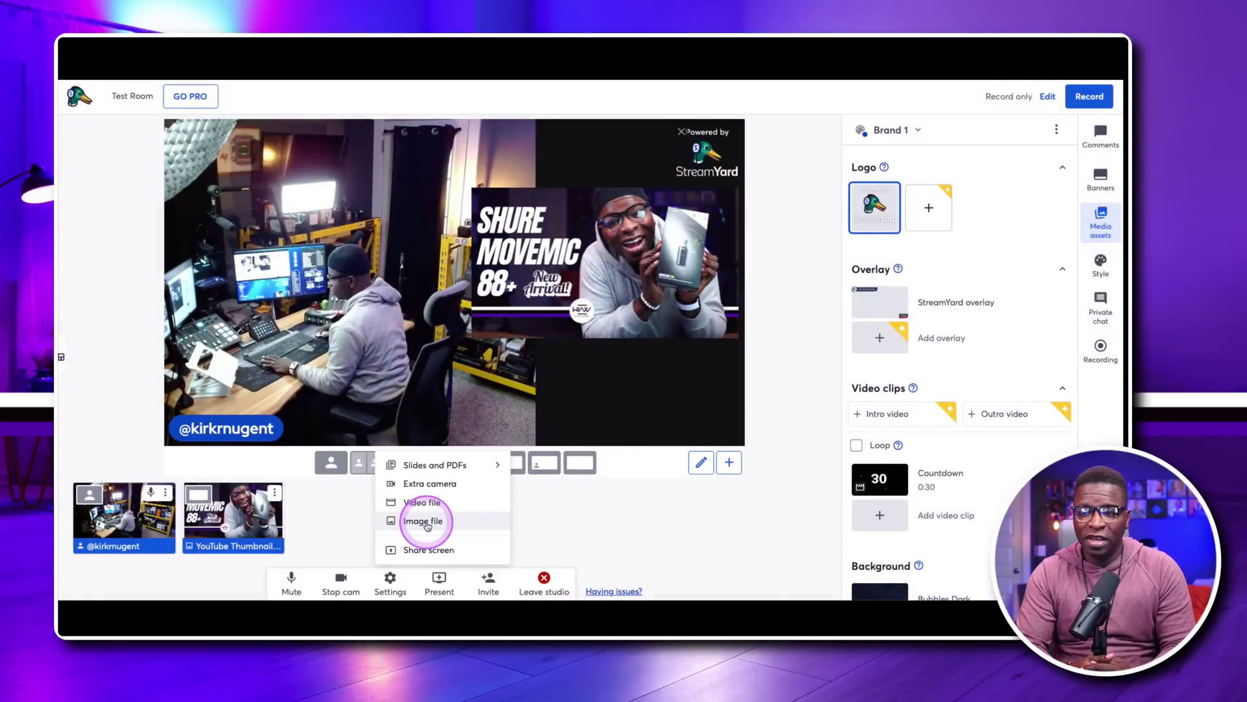
click(431, 523)
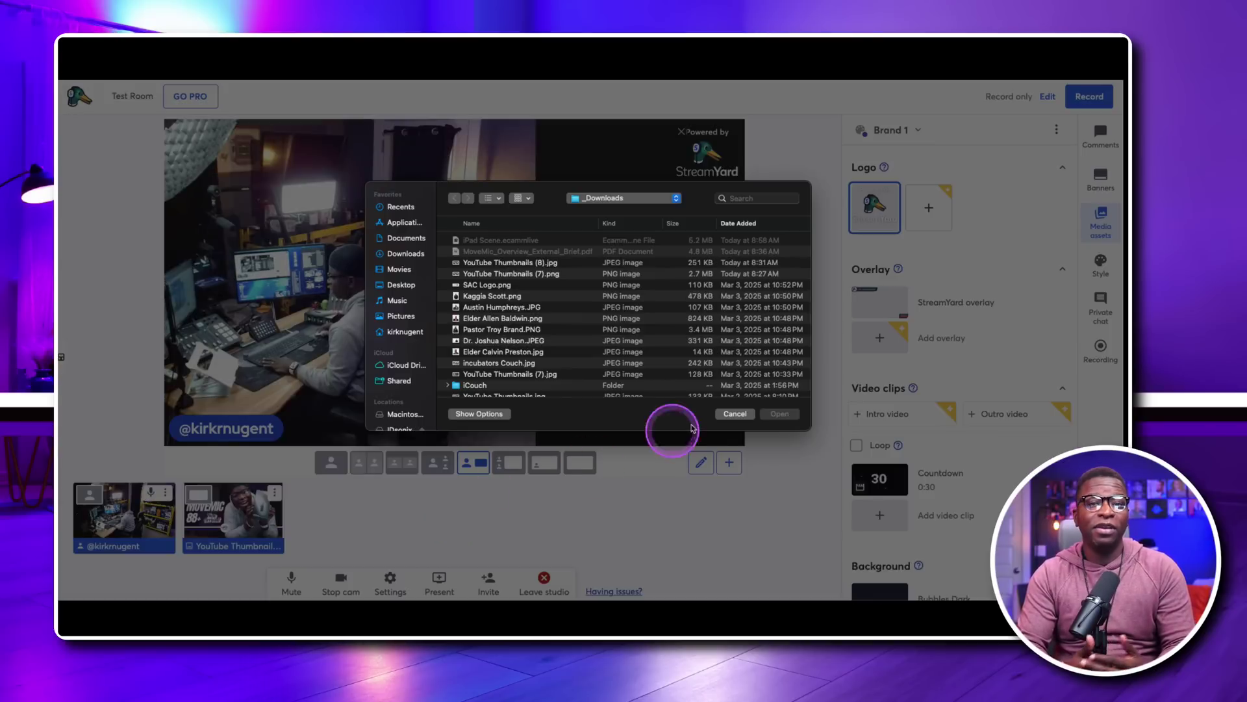
click(732, 418)
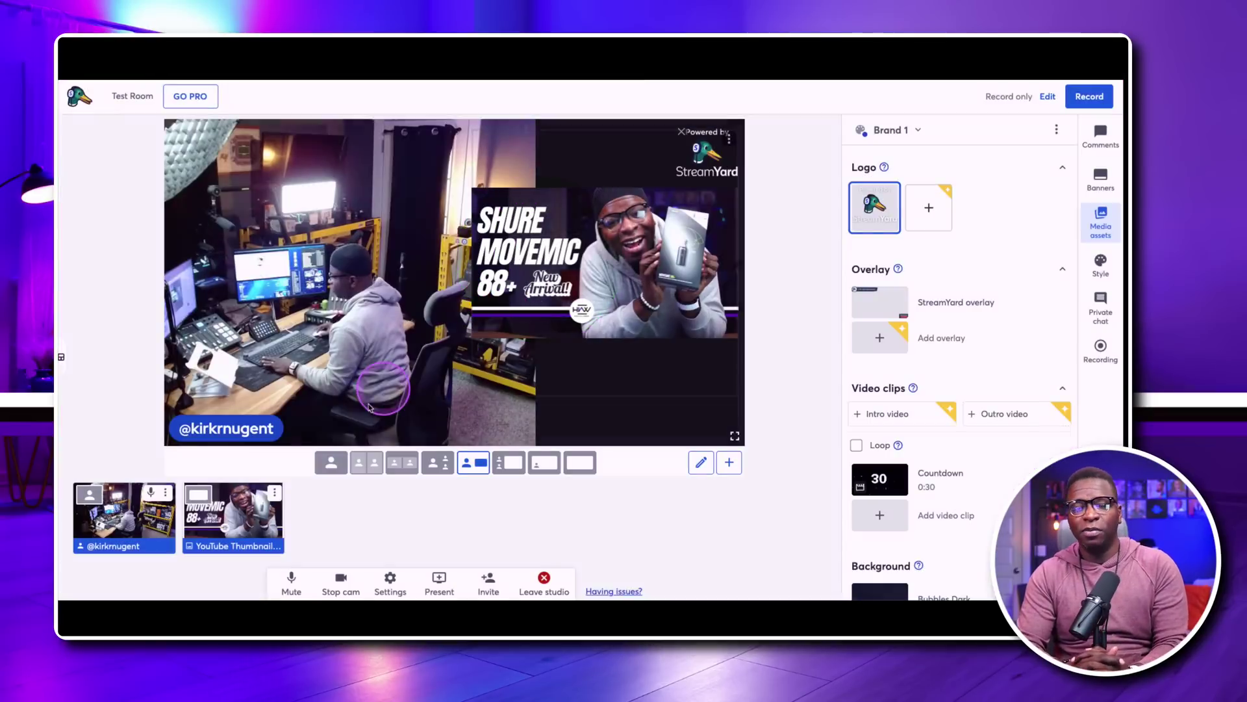
Settle on the screen layout with a small camera tile on the left, after trying picture-in-picture
mouse_move(234, 520)
click(397, 486)
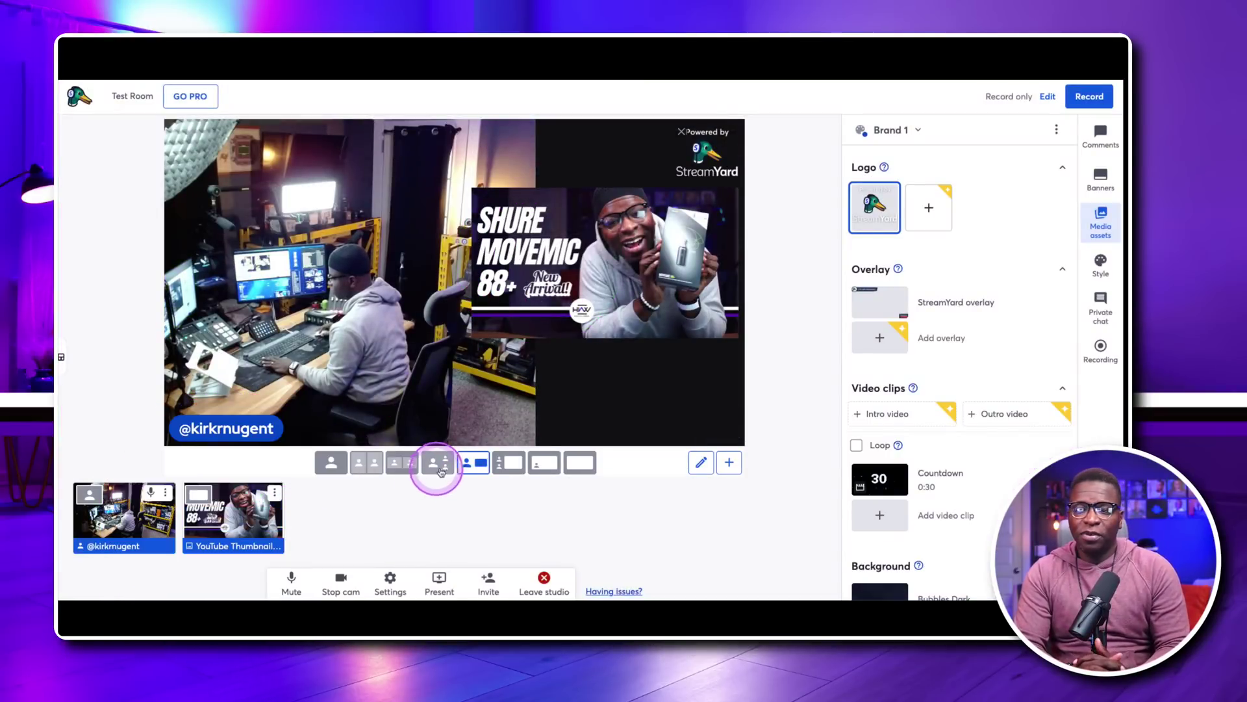
click(515, 466)
click(547, 465)
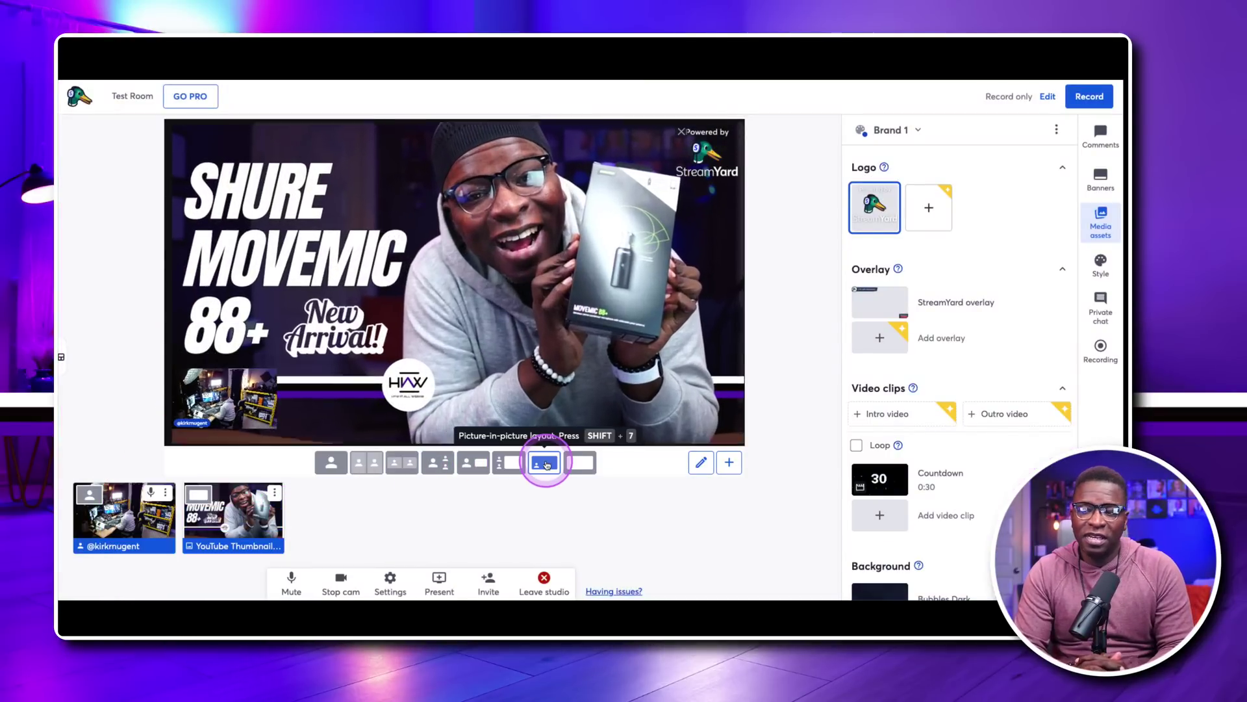
click(503, 463)
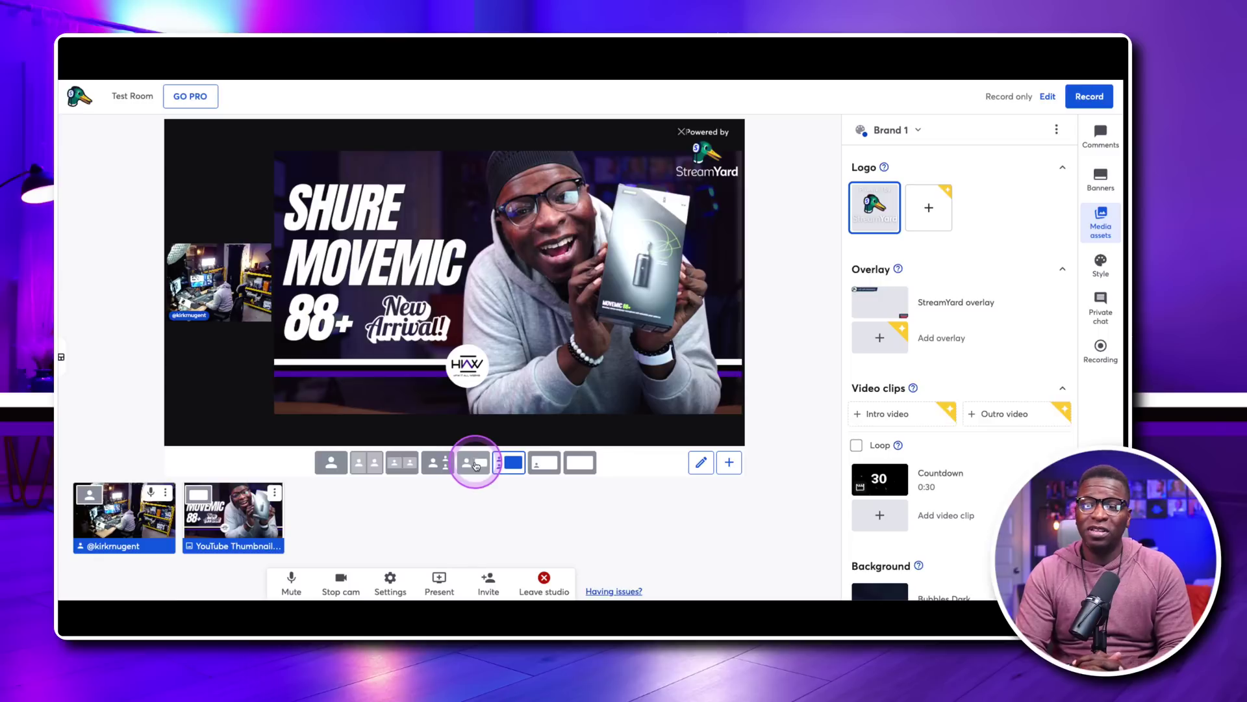
Switch the stage to the news layout
click(475, 463)
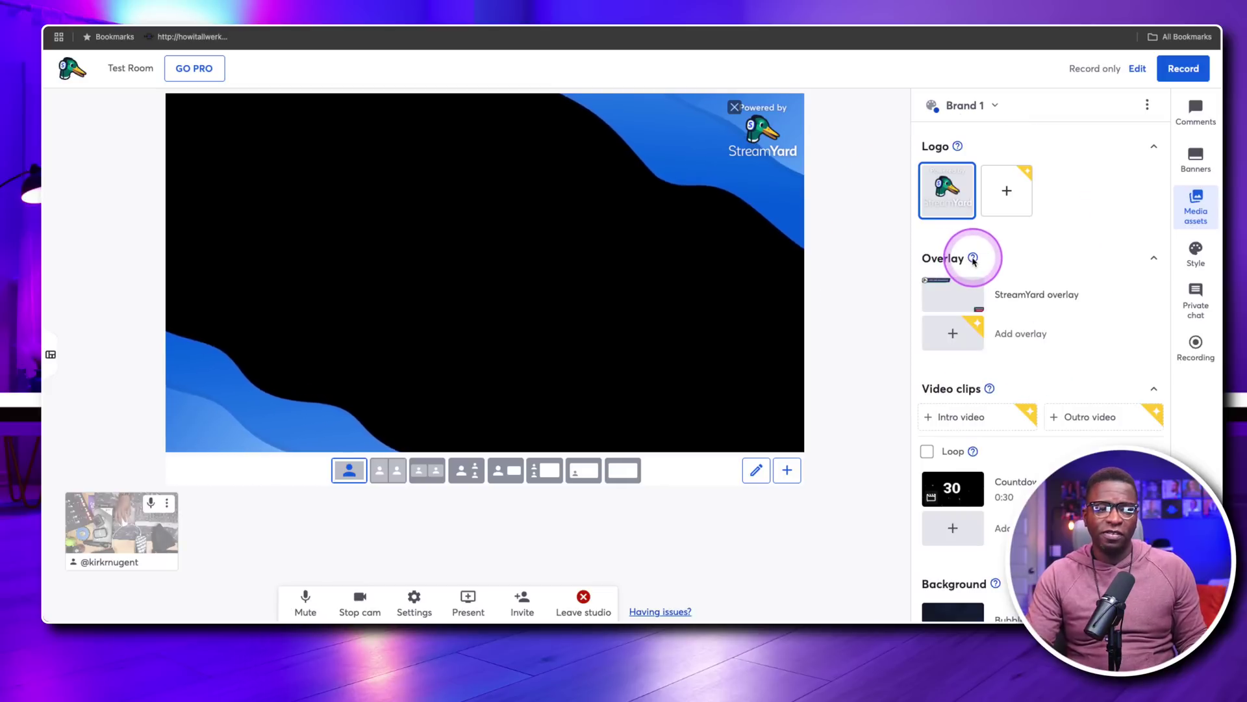
mouse_move(974, 261)
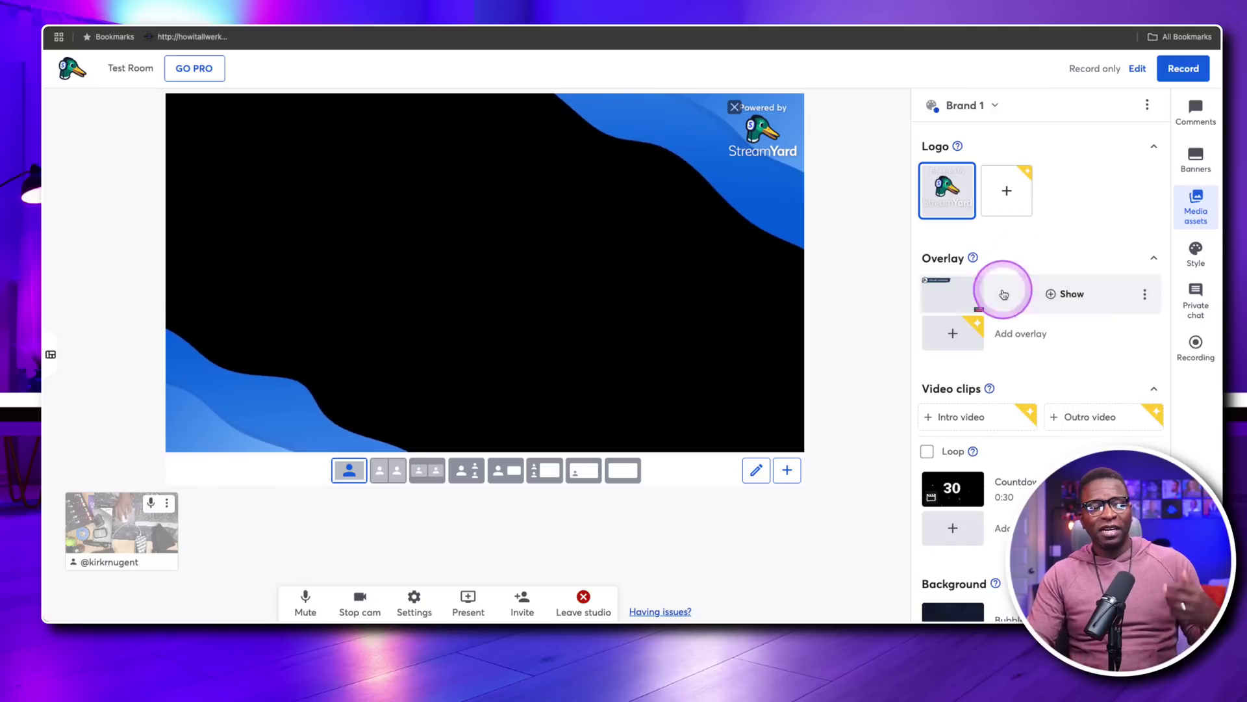
click(950, 330)
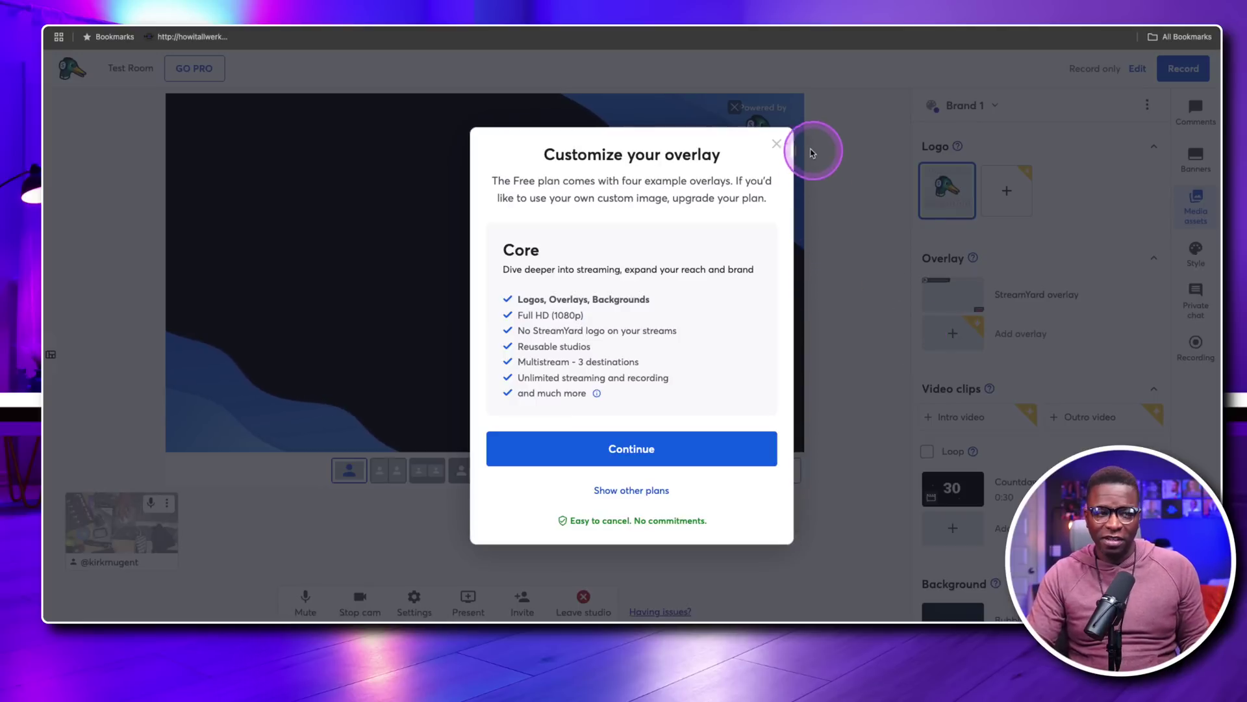
click(777, 145)
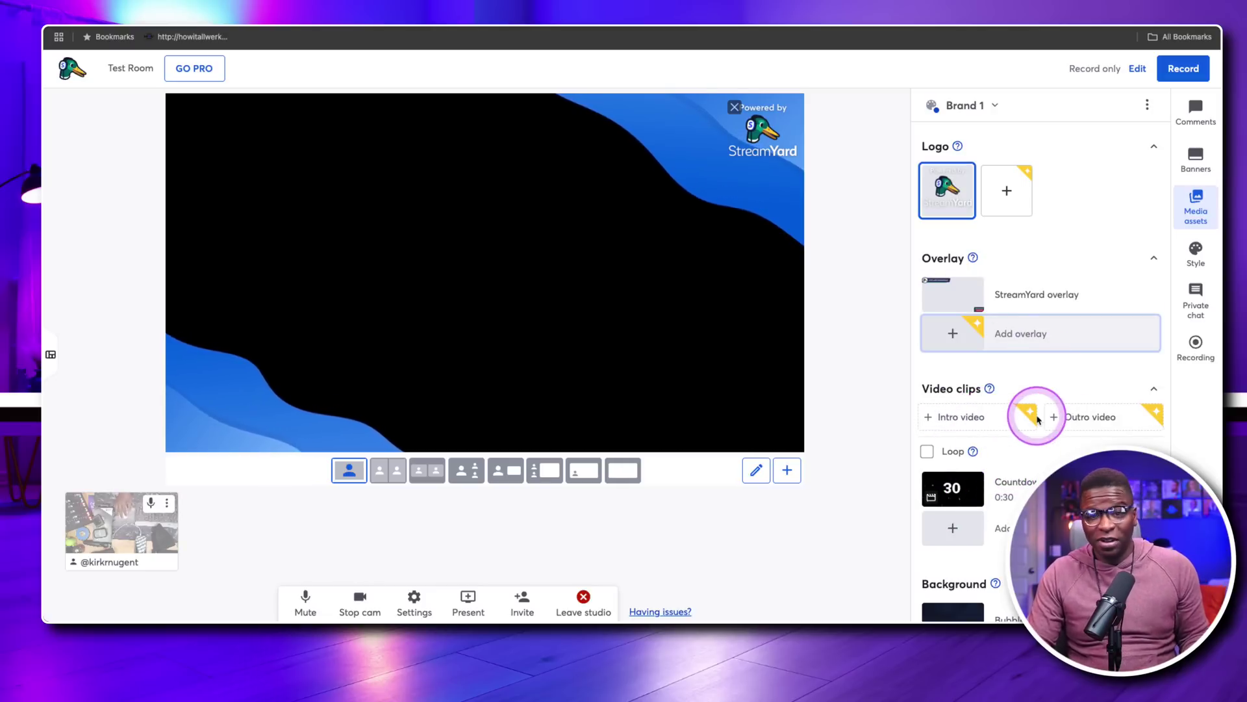
scroll(1016, 447, down, 4)
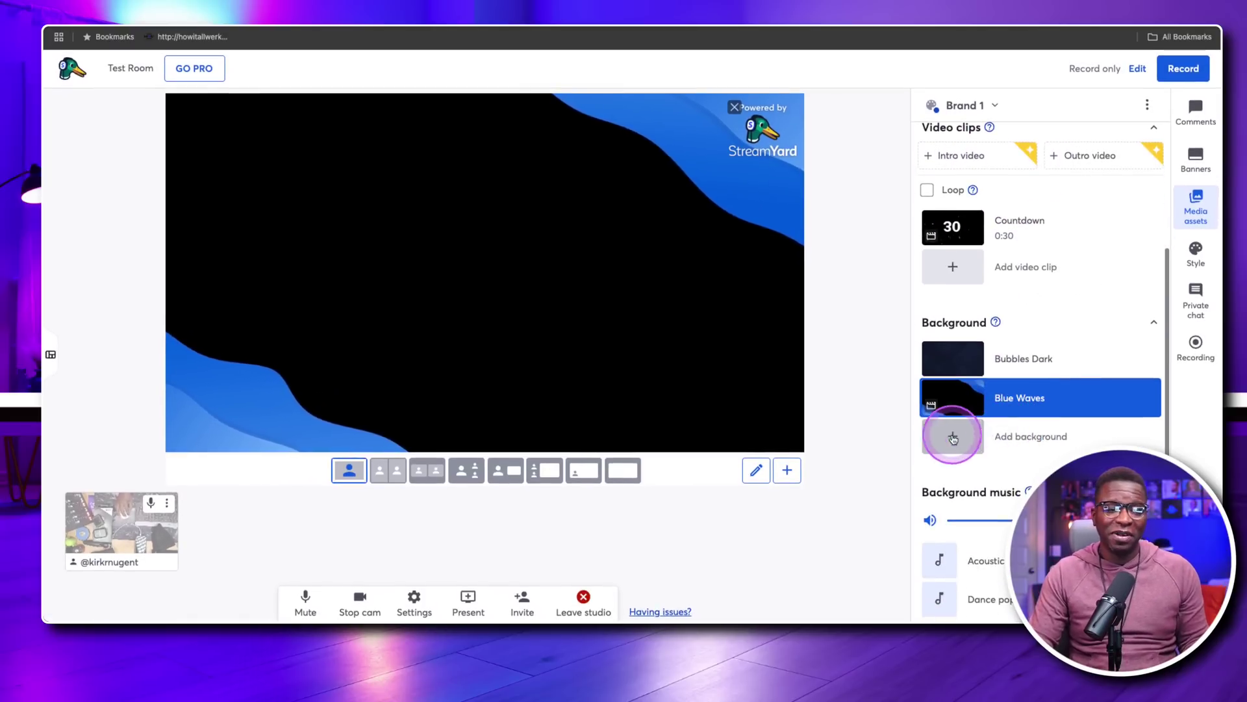
click(953, 442)
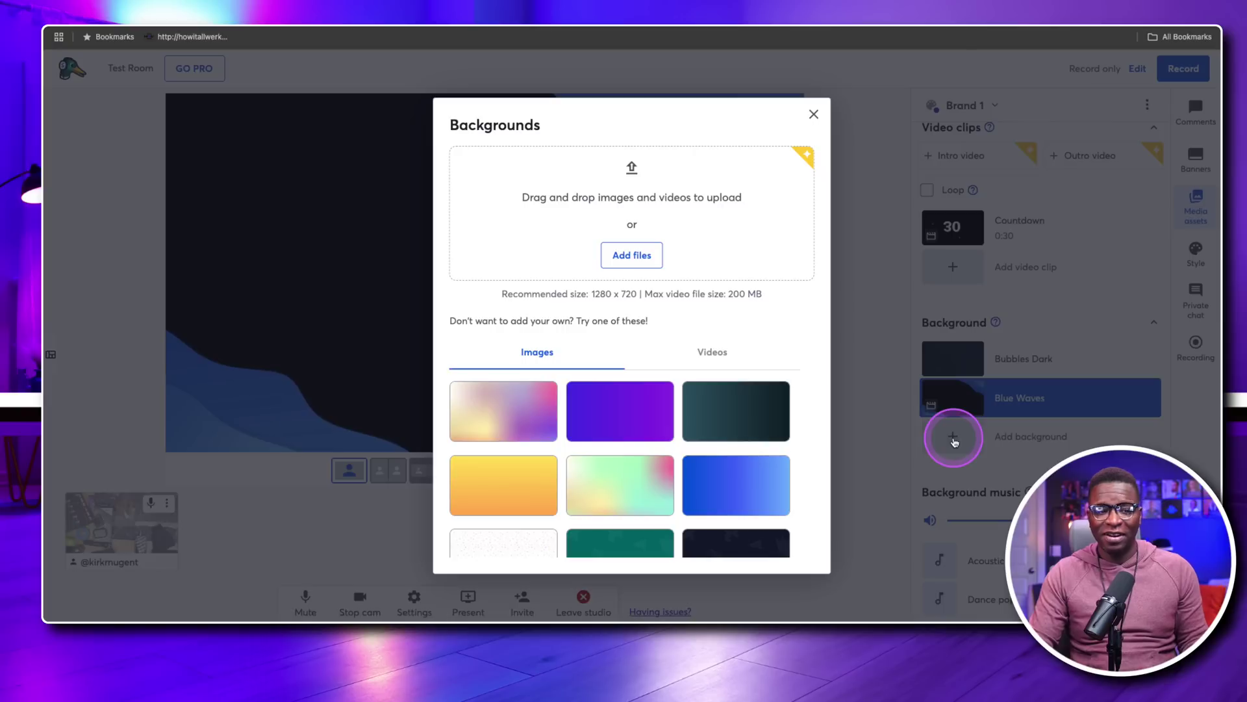
click(638, 255)
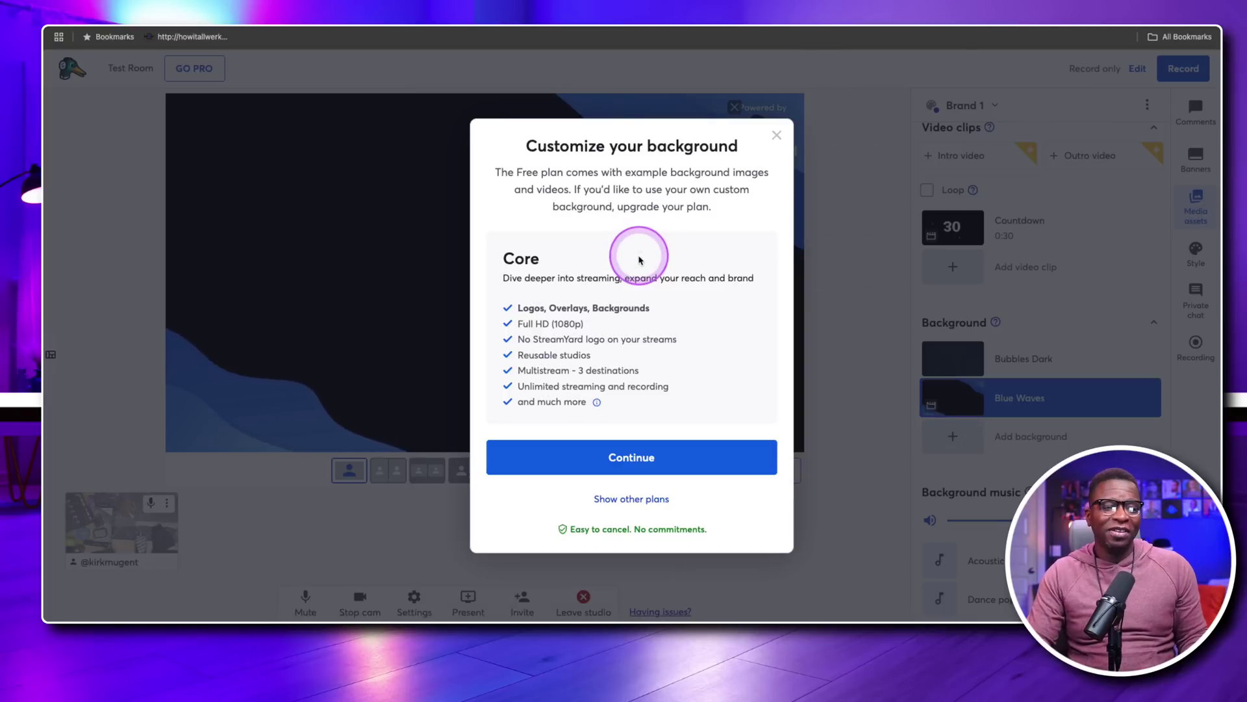
click(777, 135)
click(814, 113)
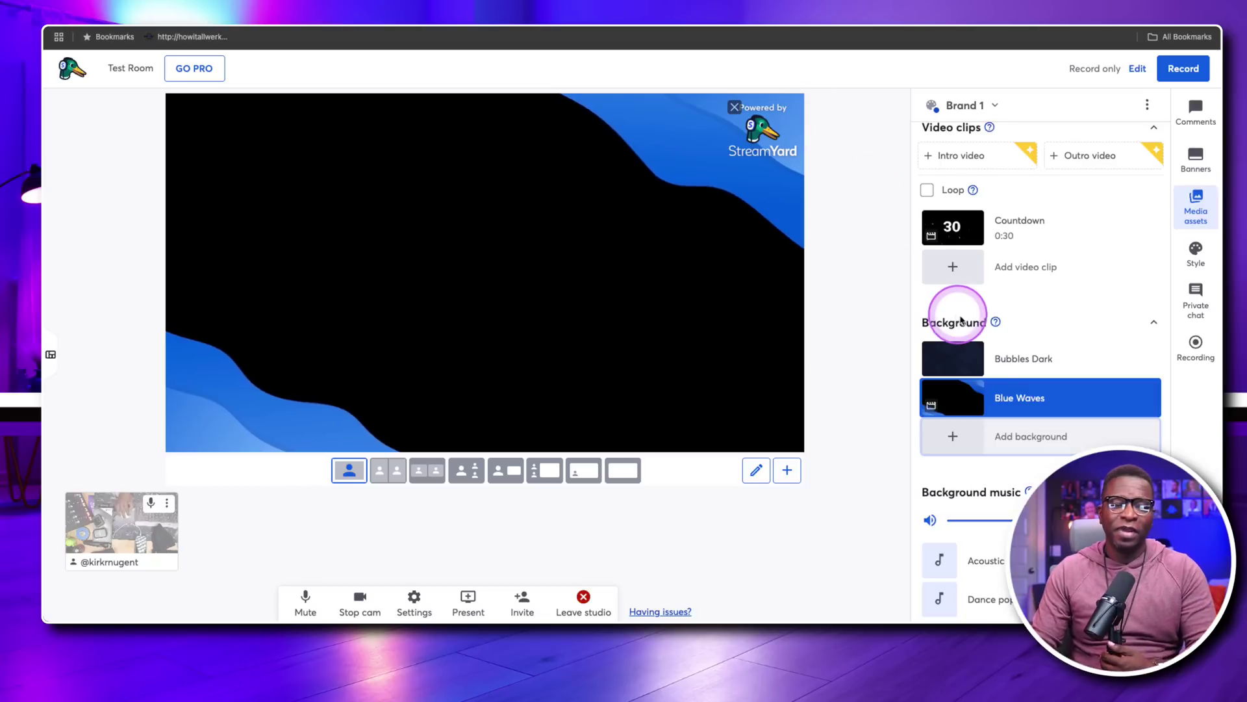
mouse_move(1027, 353)
scroll(1027, 352, up, 5)
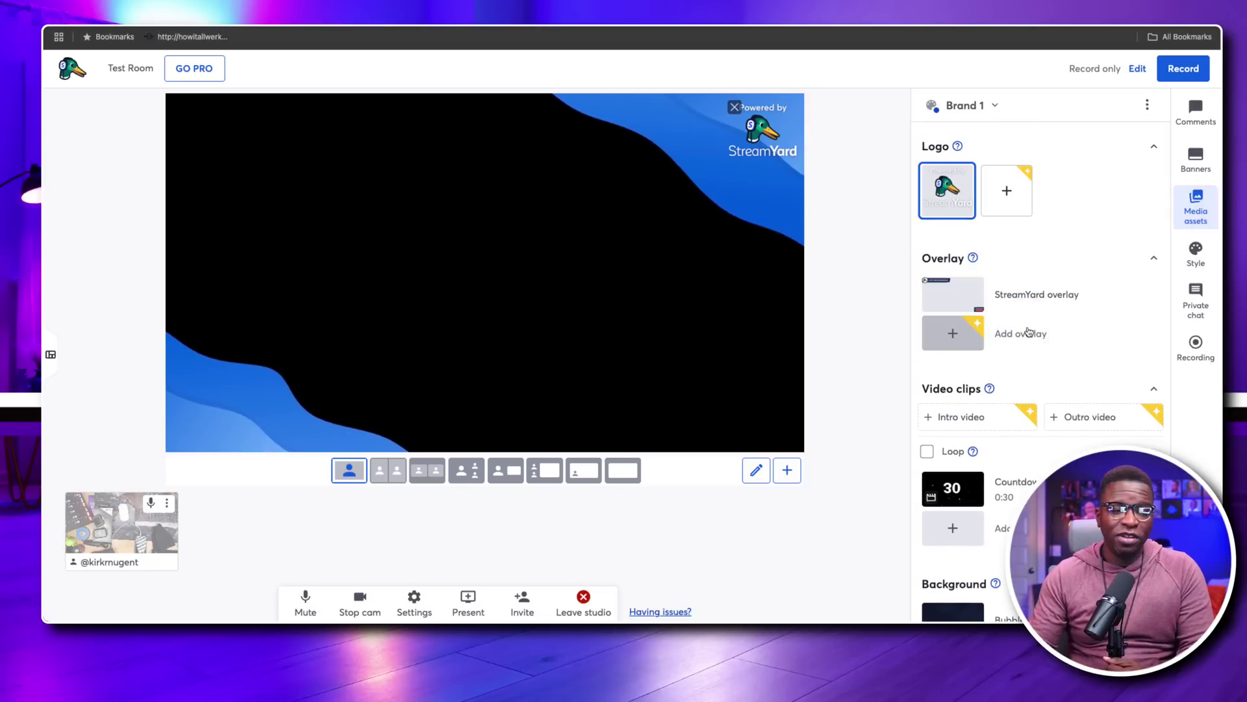
click(1023, 319)
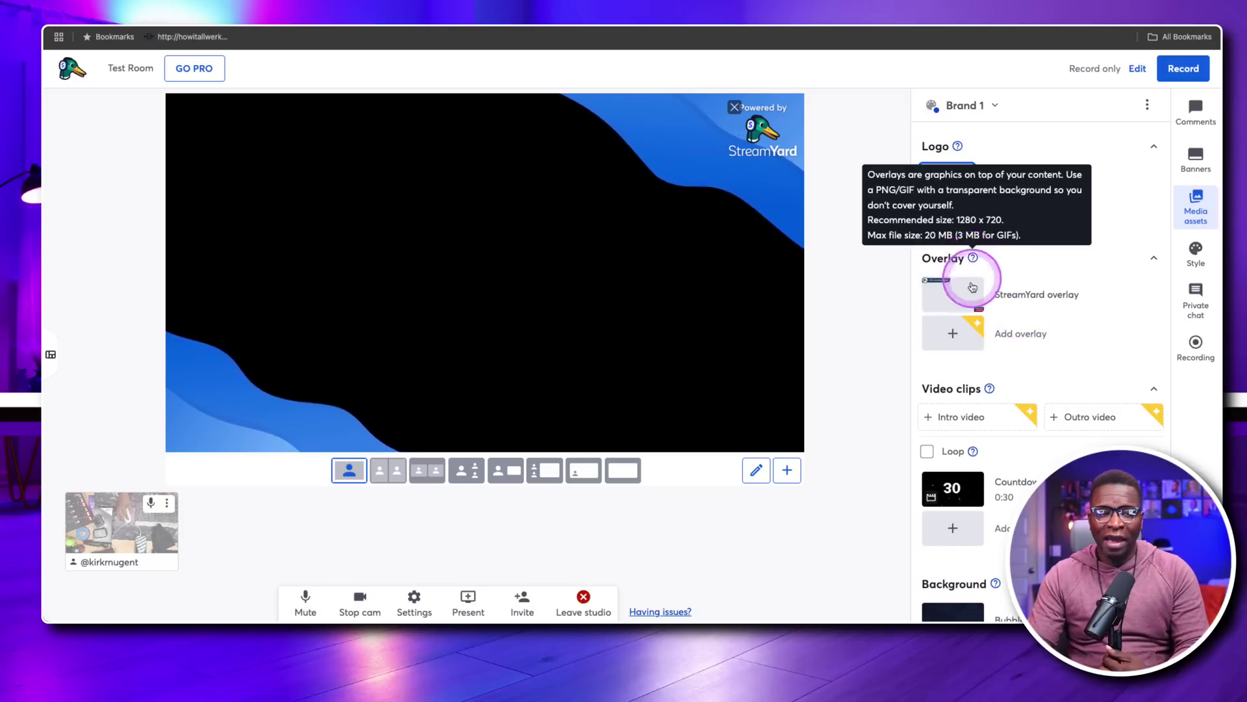
scroll(995, 354, down, 5)
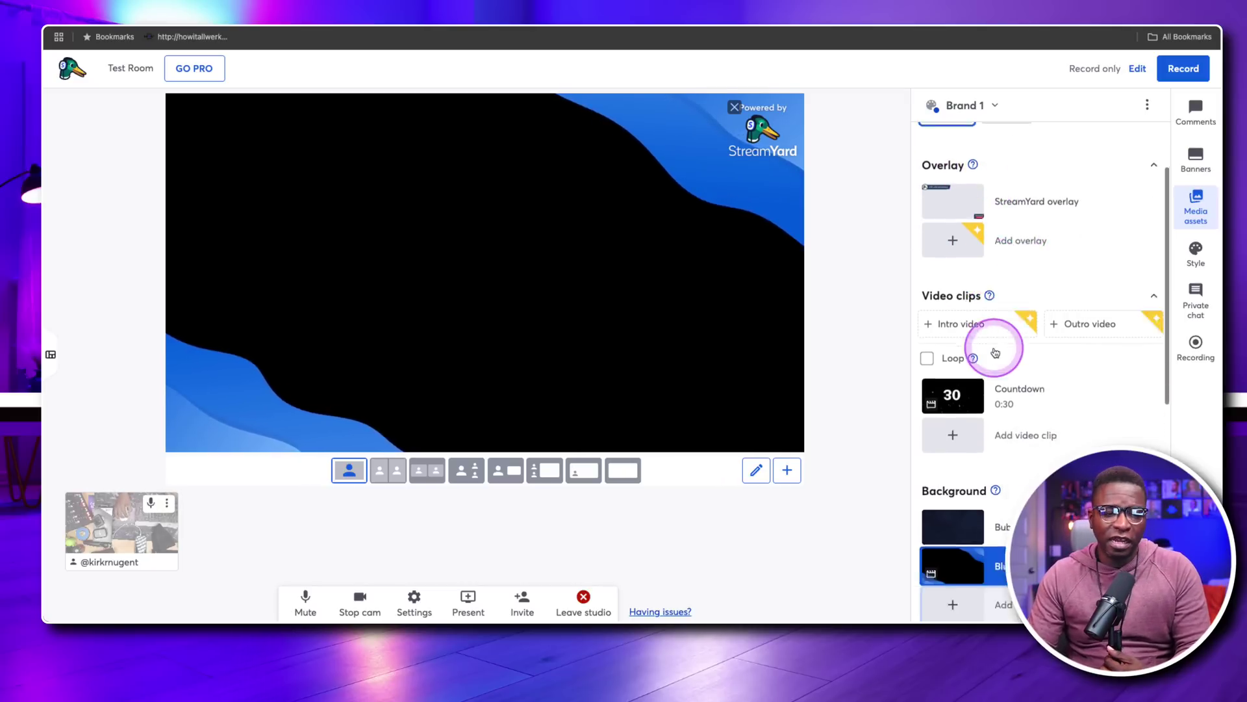
scroll(995, 346, up, 5)
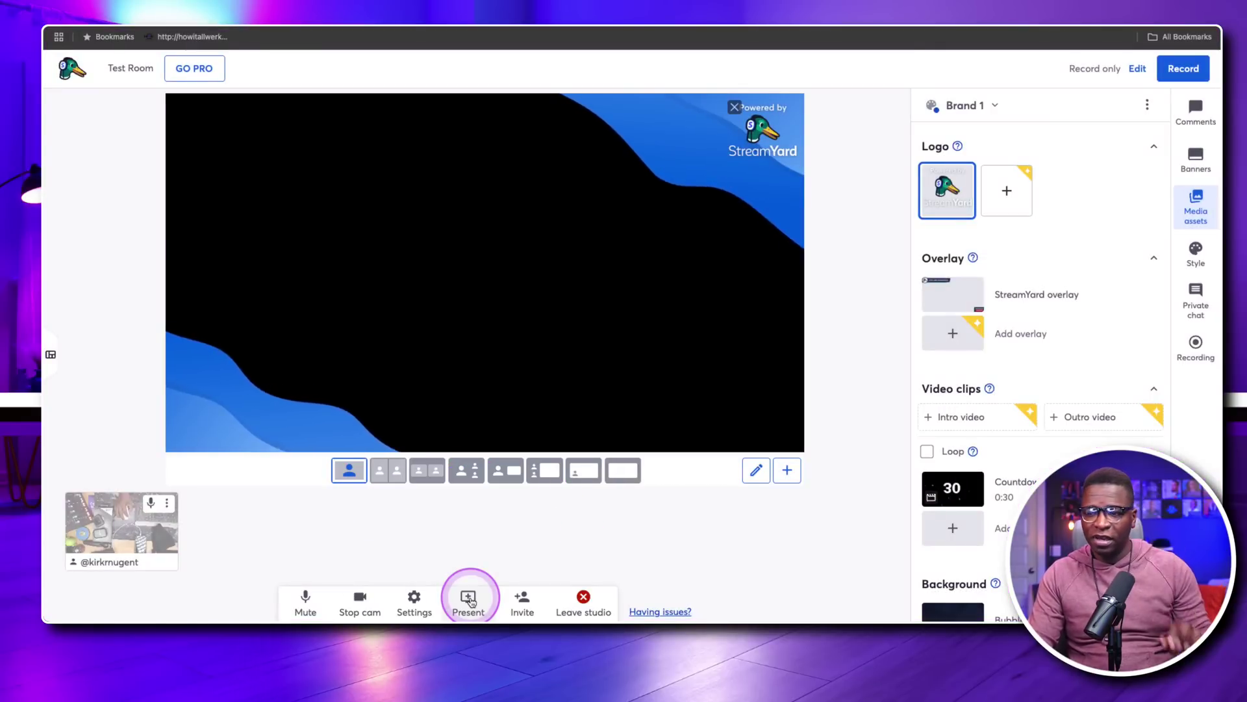
Add incubators Couch.png from Downloads as an image source, after previewing YouTube Thumbnails.jpg
click(469, 599)
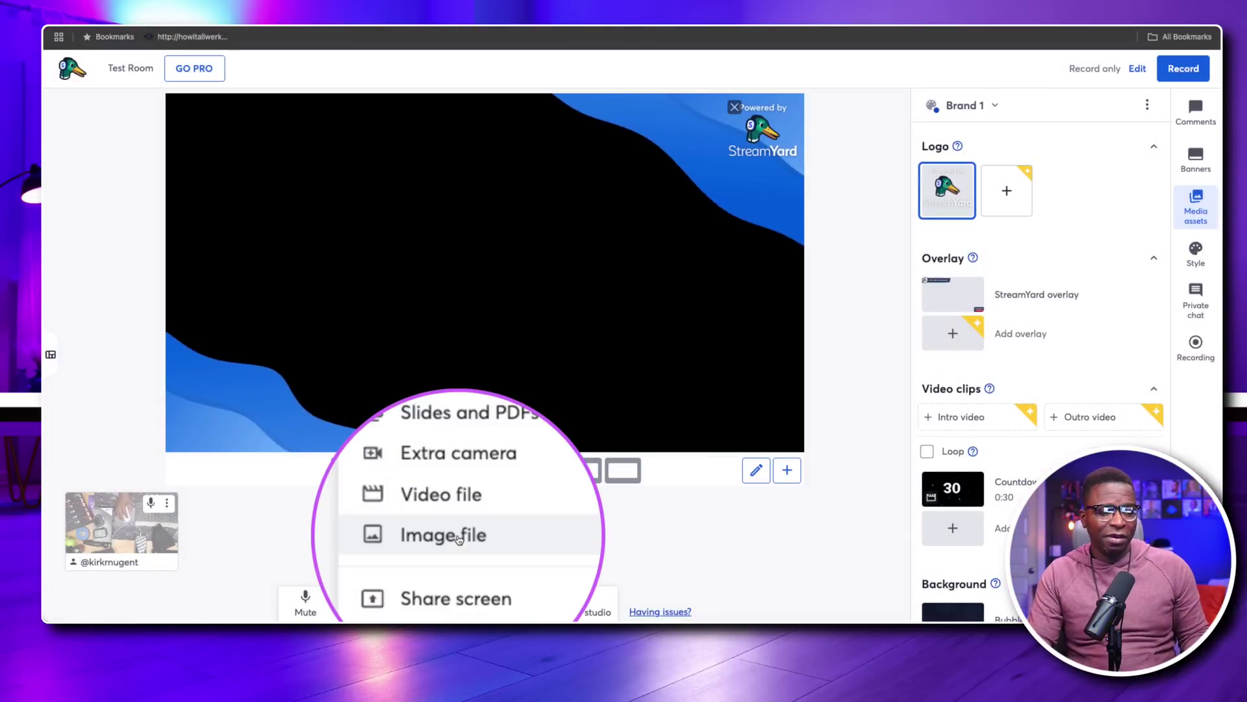
click(459, 538)
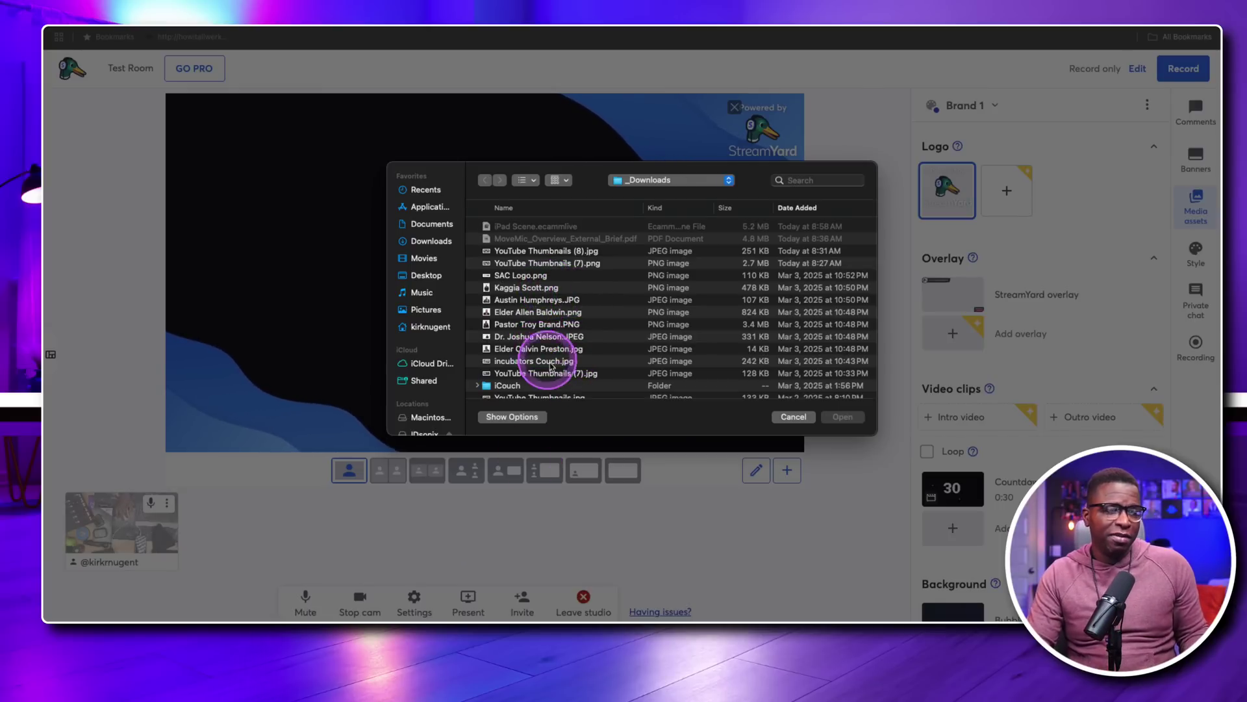
scroll(539, 325, down, 3)
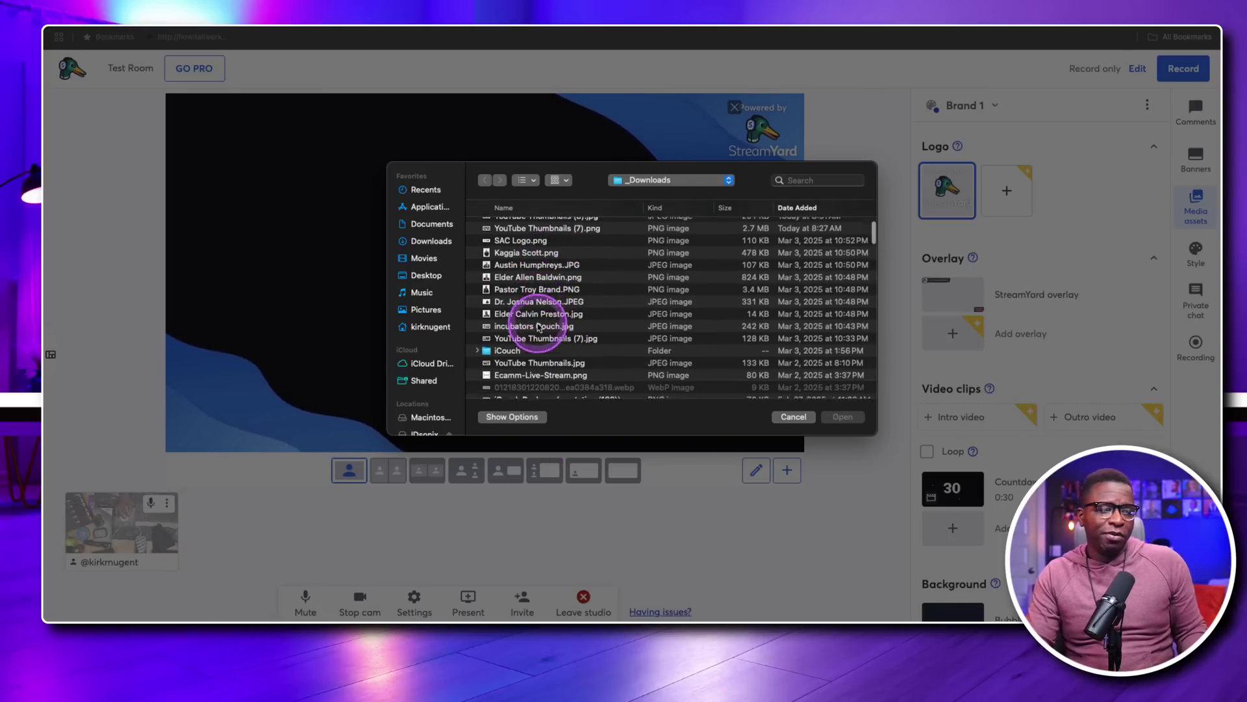
click(541, 320)
key(space)
key(space)
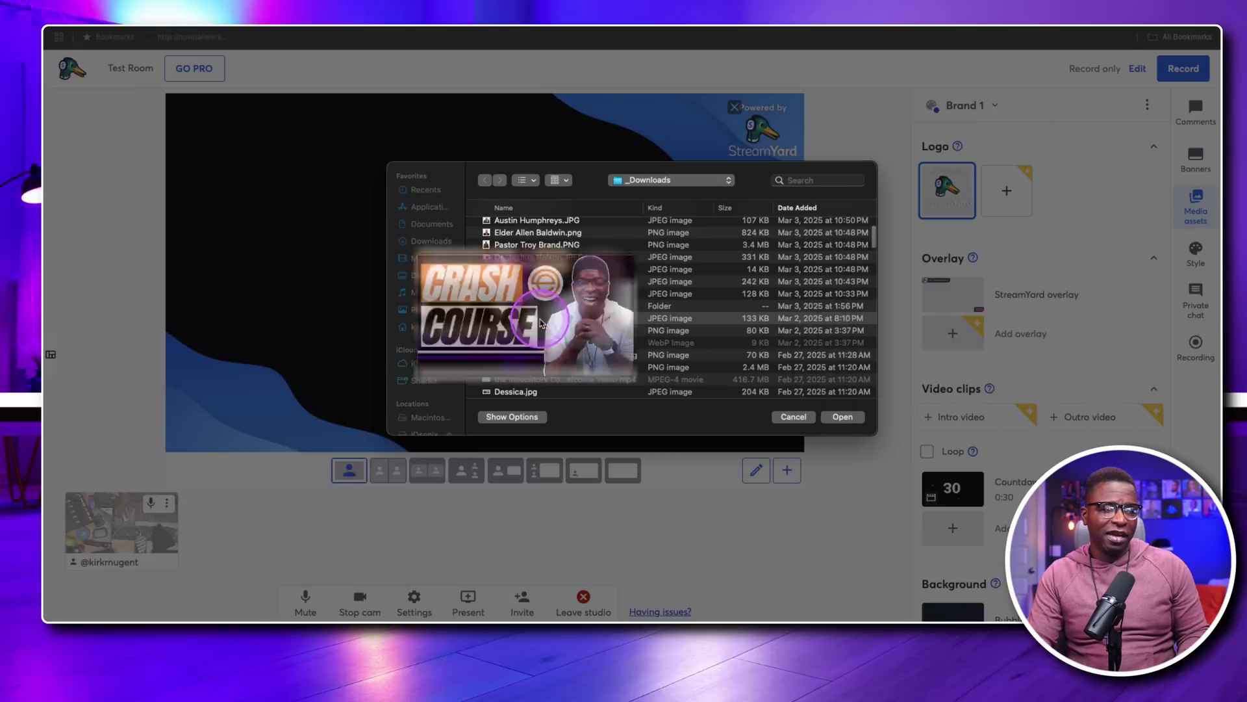
scroll(548, 334, down, 3)
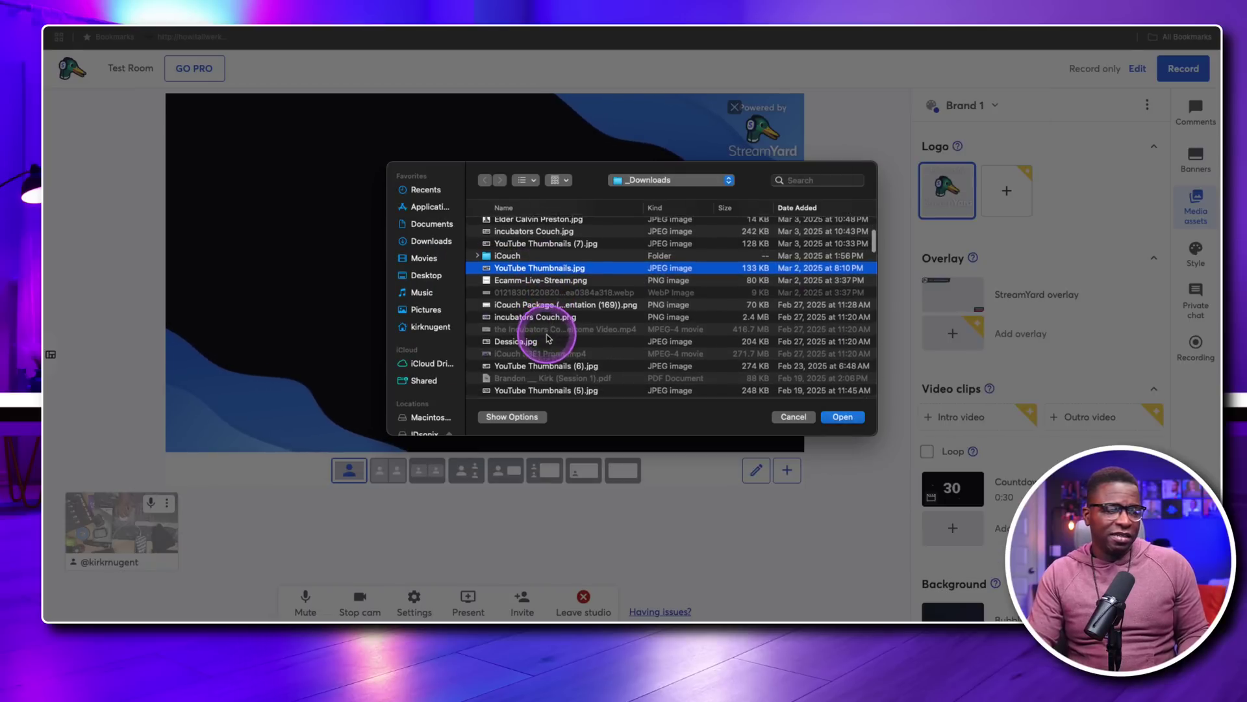
click(545, 311)
key(space)
key(space)
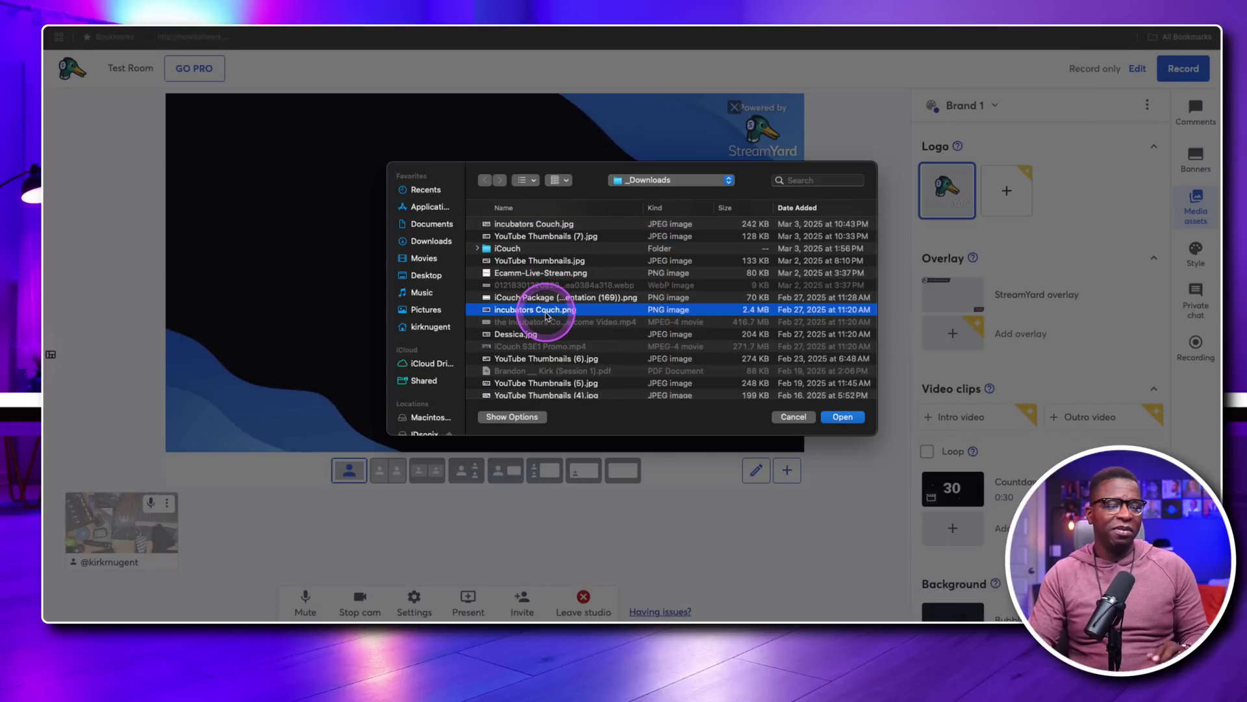
click(843, 416)
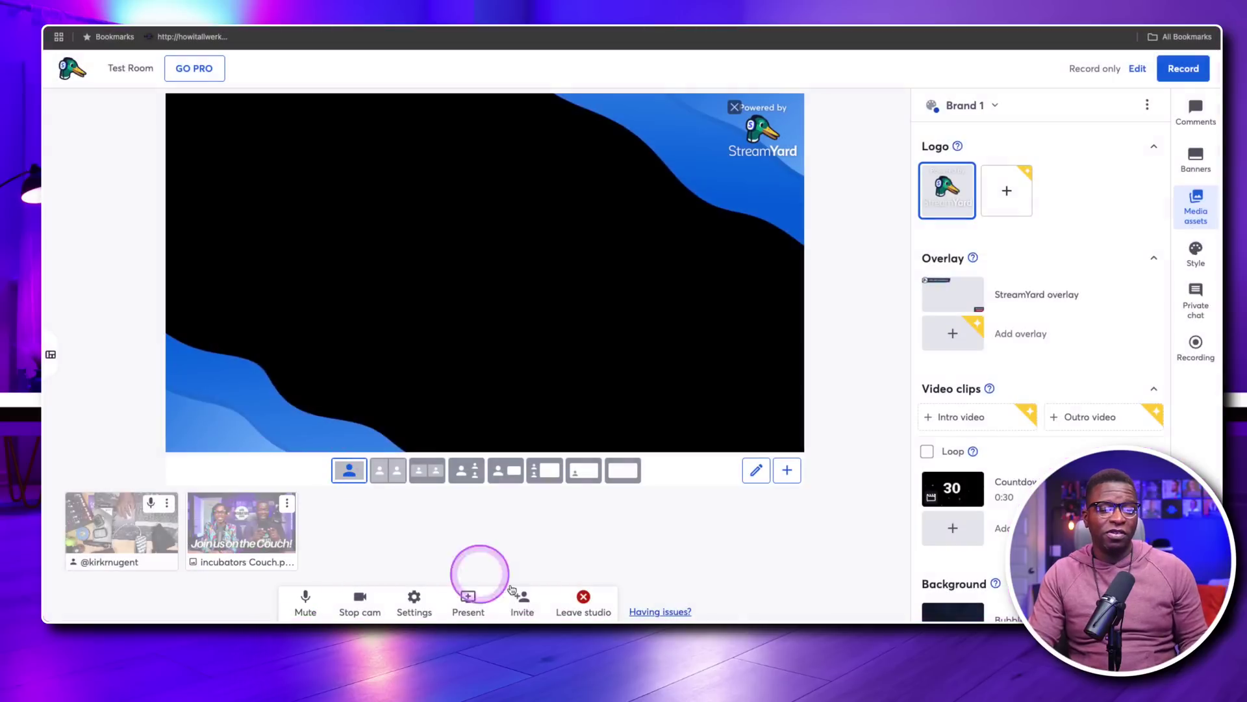
Preview images in Downloads and load the TW@OUC (1).jpg flyer as an image source
click(468, 598)
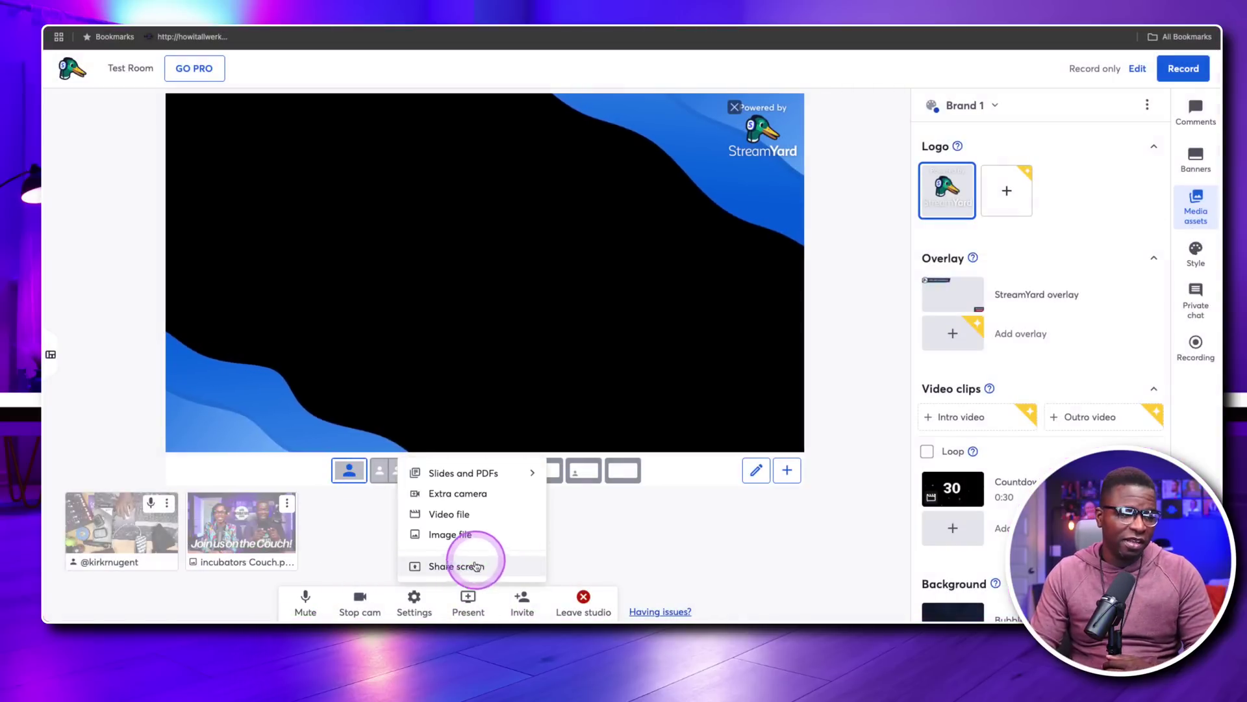
click(463, 535)
scroll(558, 322, down, 5)
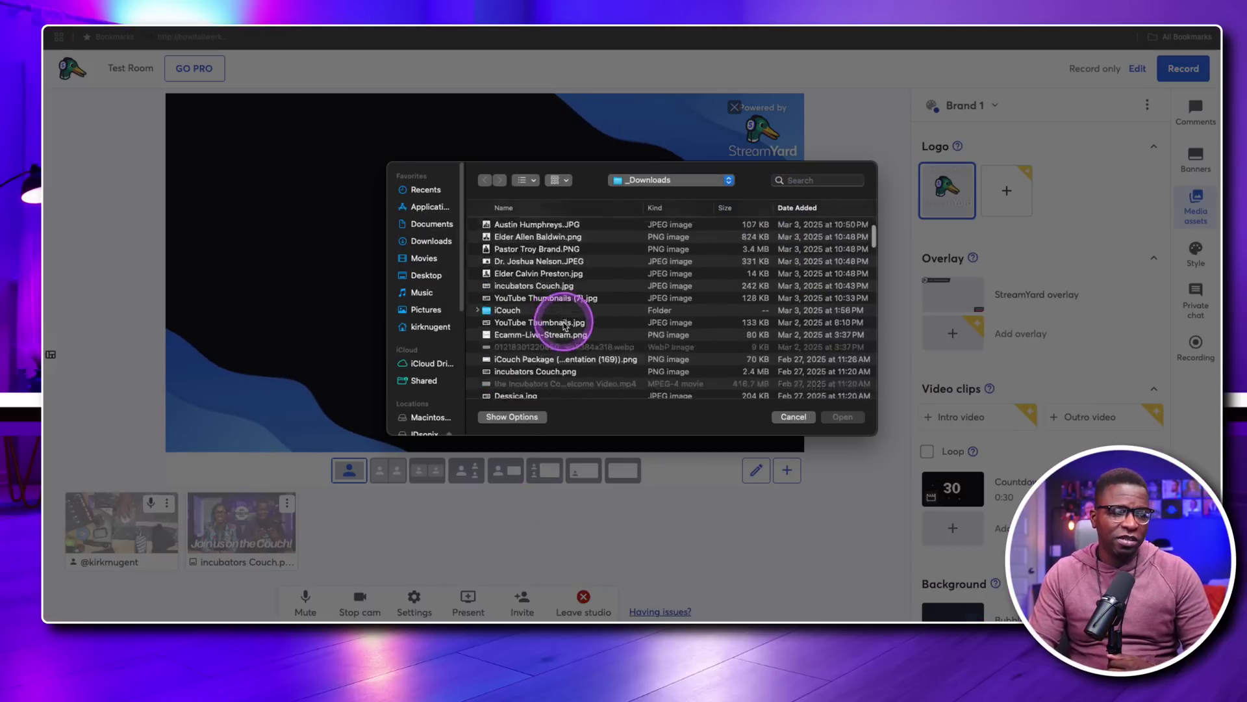
double_click(549, 301)
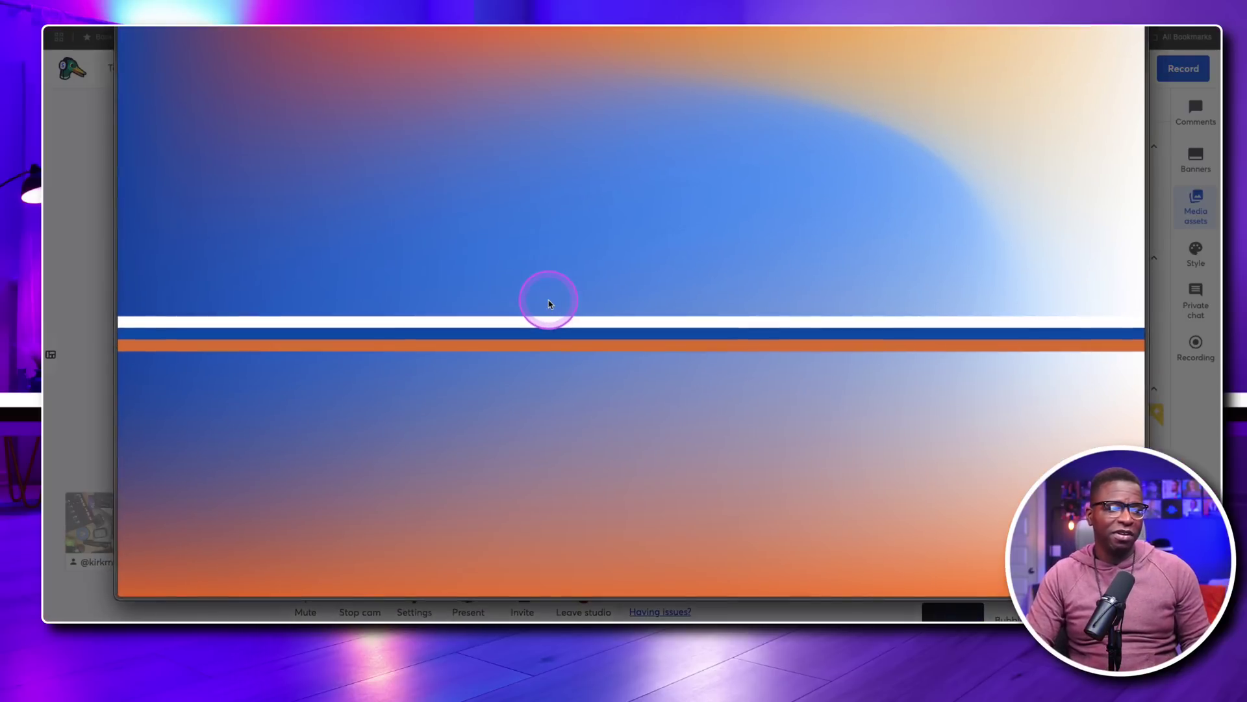
key(space)
key(Down)
key(Down)
key(Down)
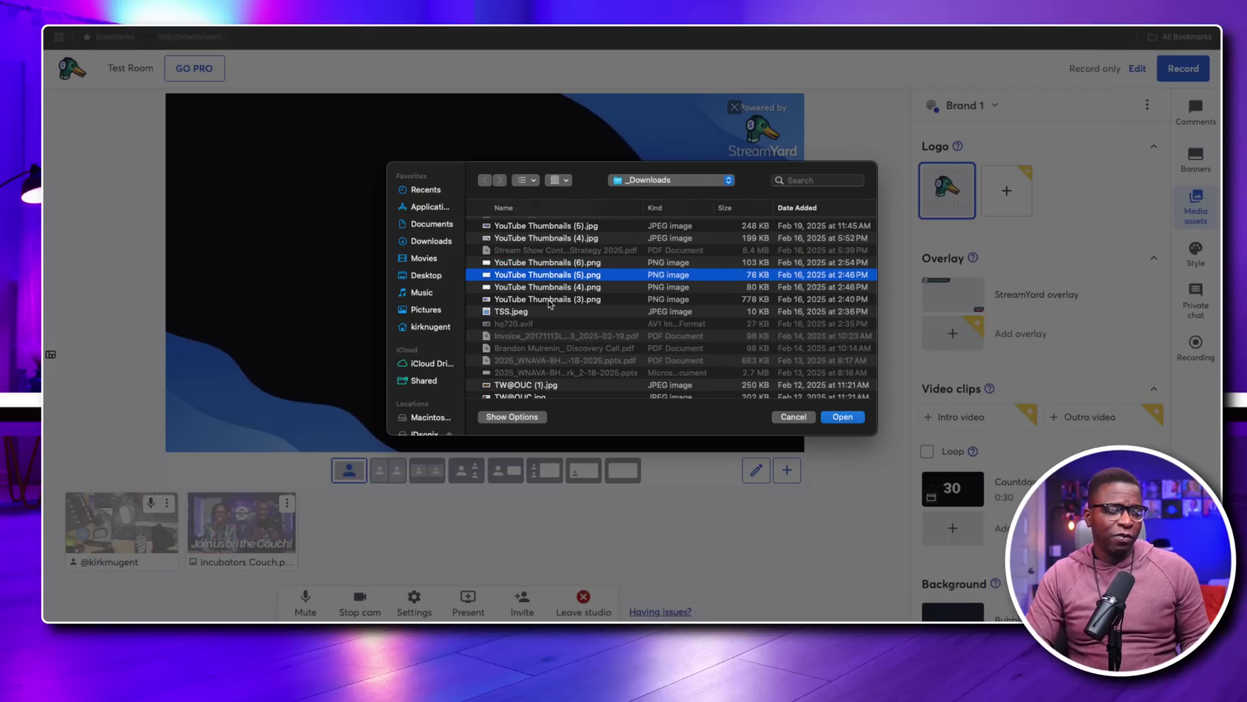
key(space)
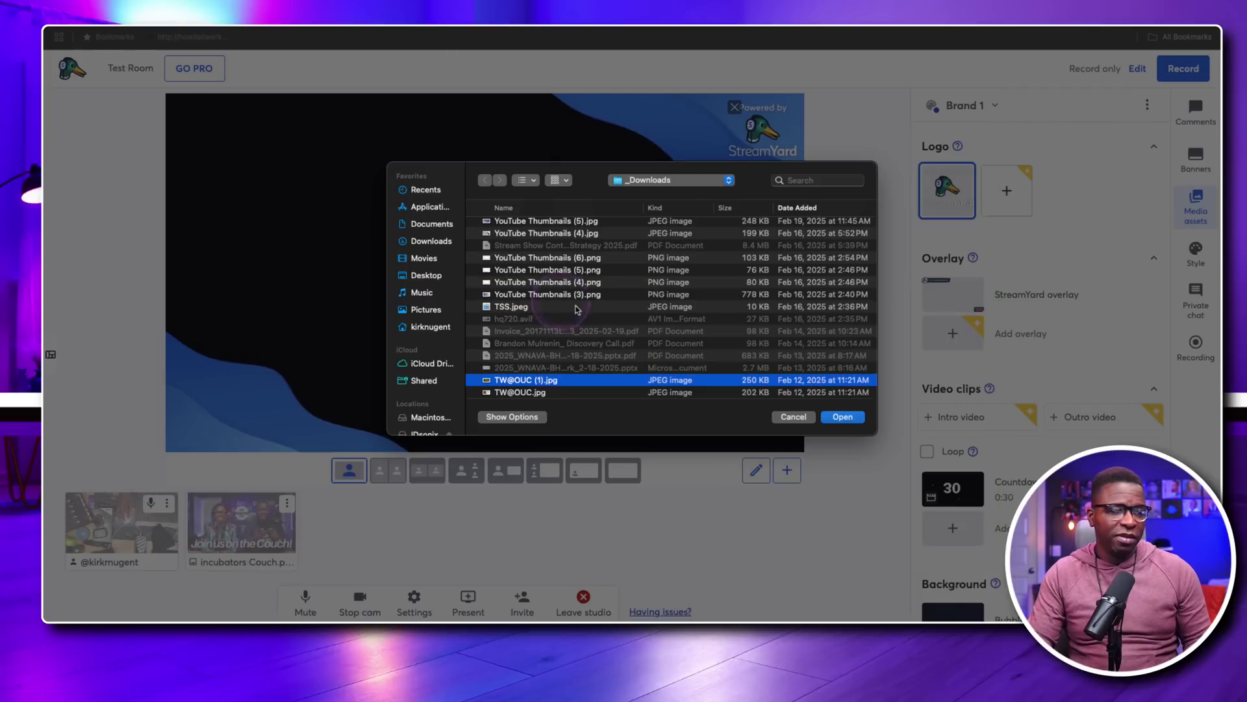
scroll(578, 309, down, 2)
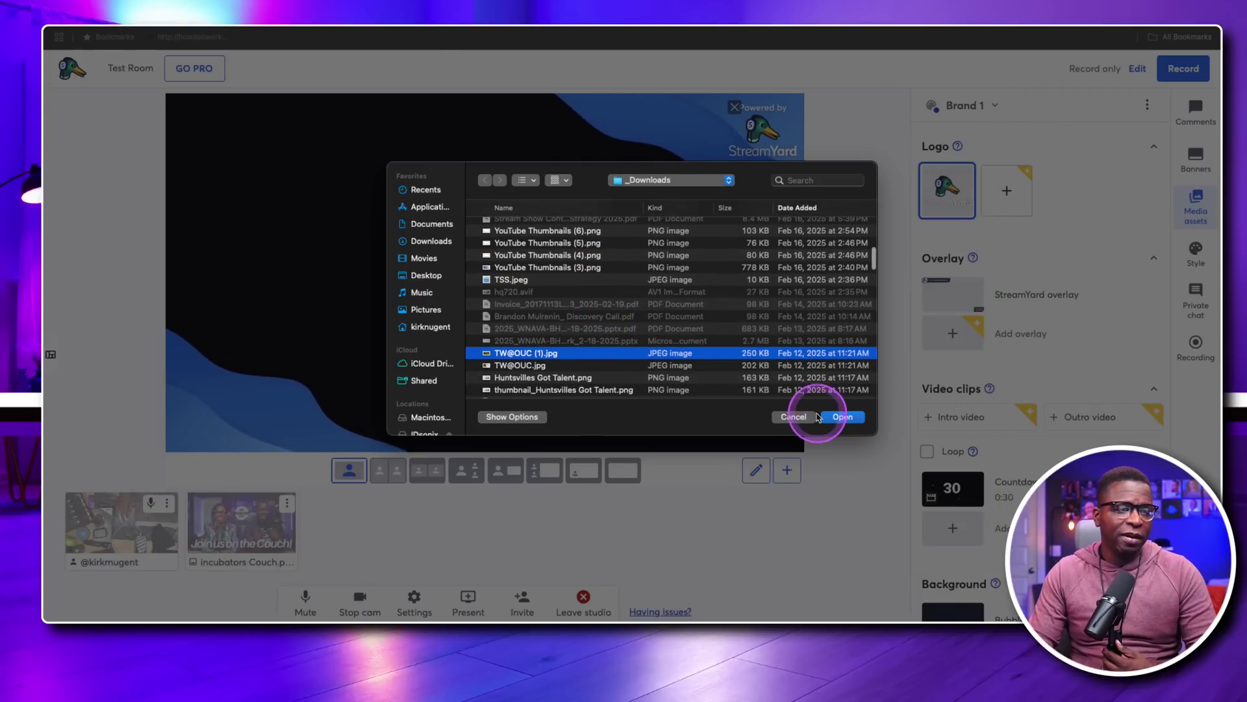
click(841, 417)
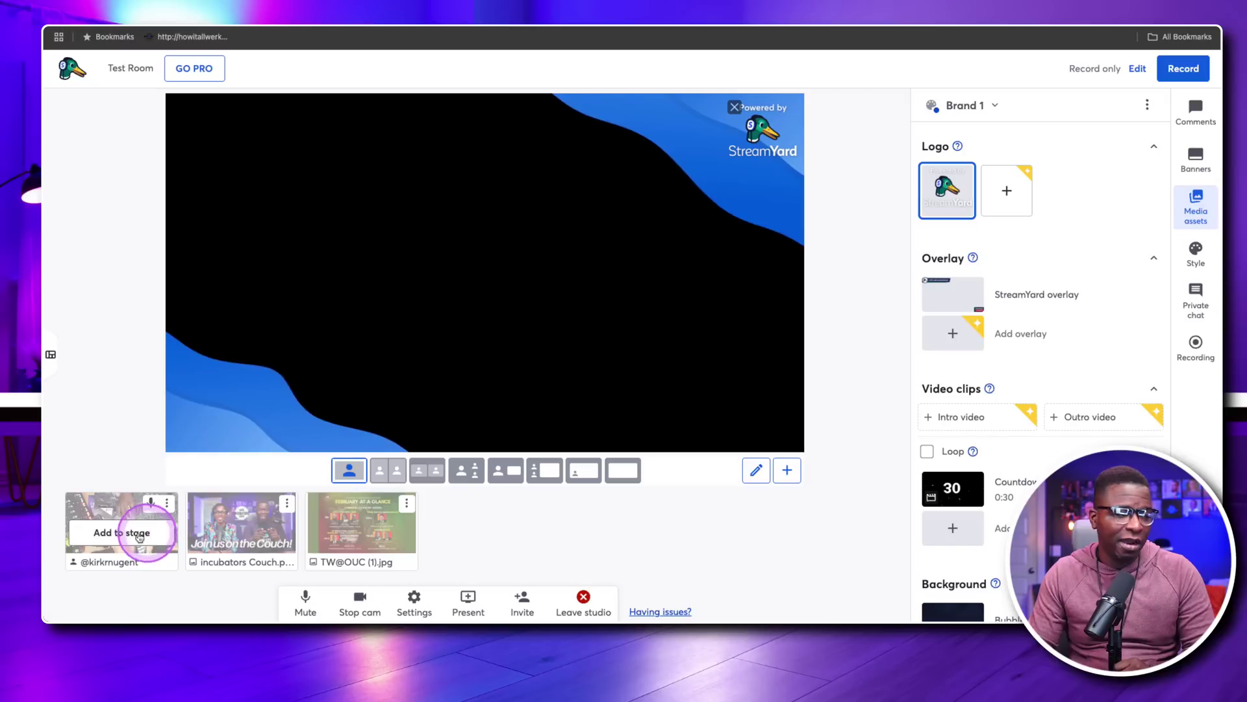
Put the camera on stage, try the cropped layout, and return to the framed solo layout
click(139, 537)
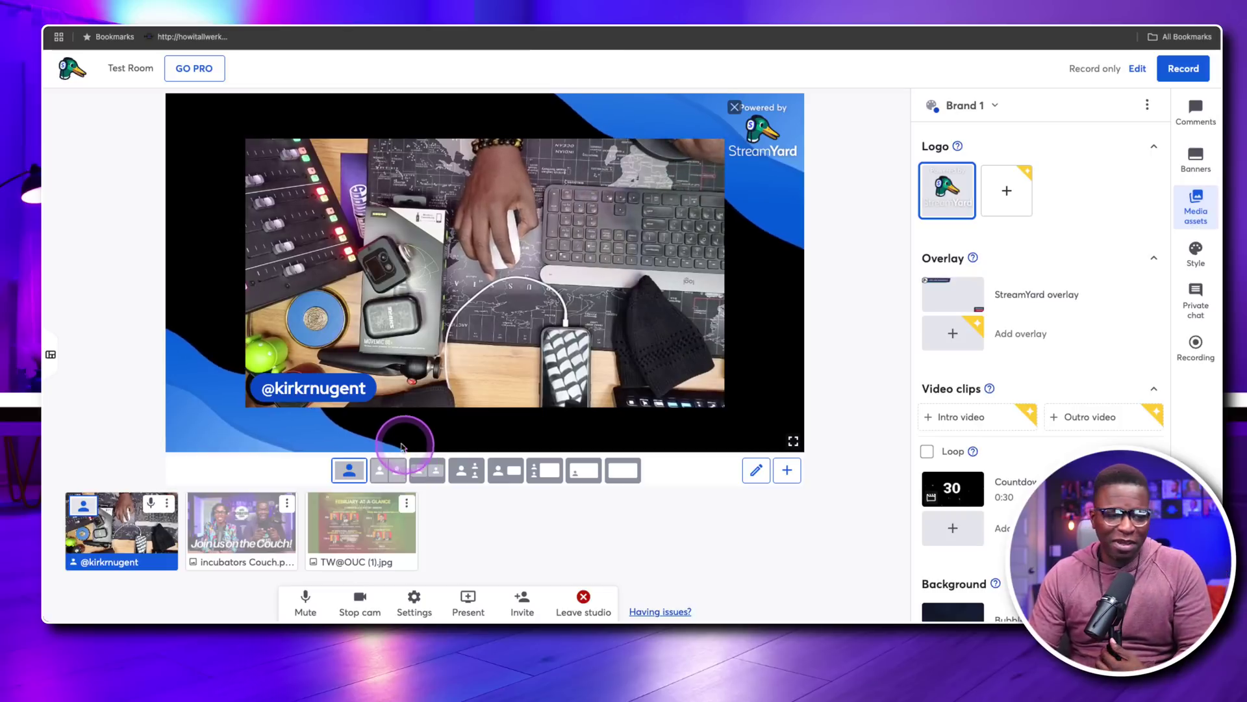
click(390, 466)
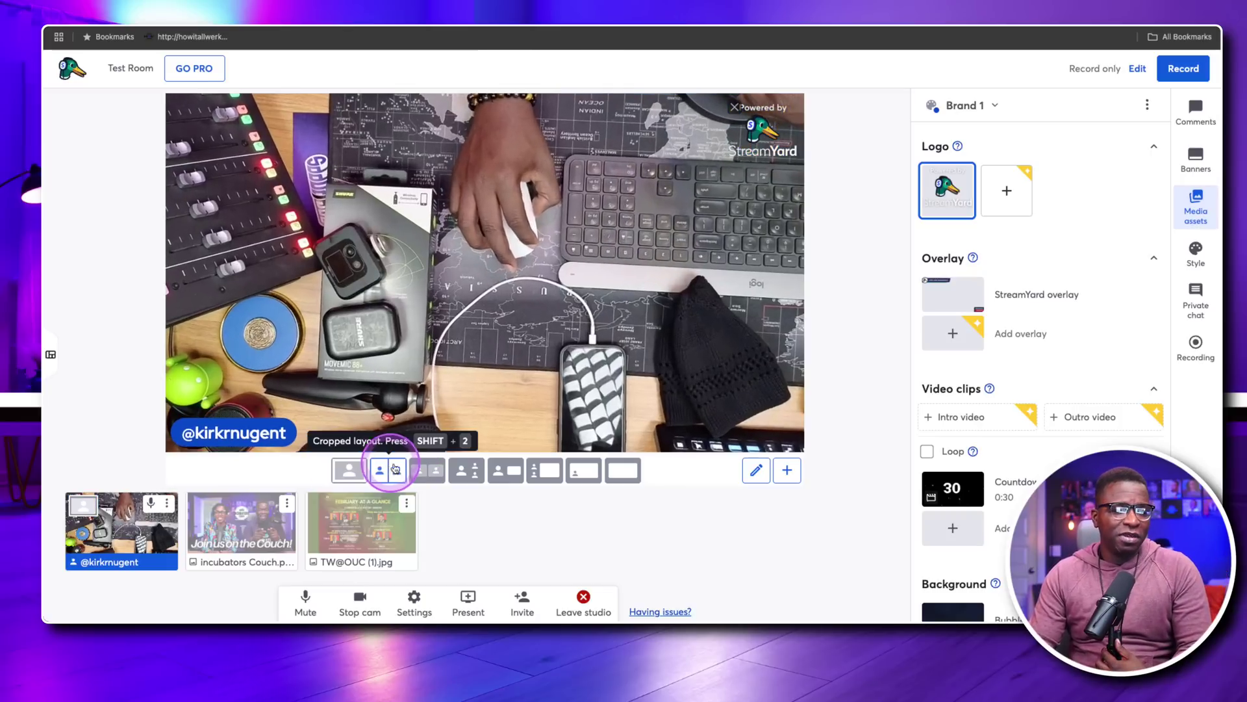
click(426, 468)
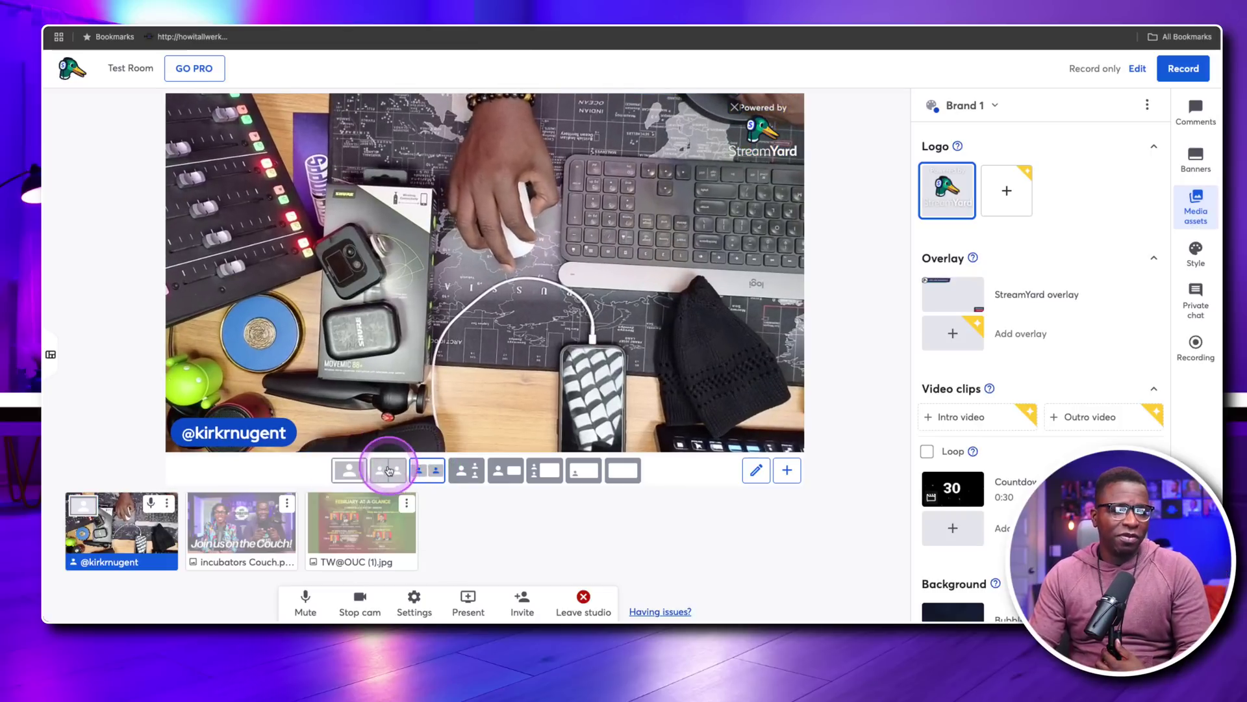
click(349, 469)
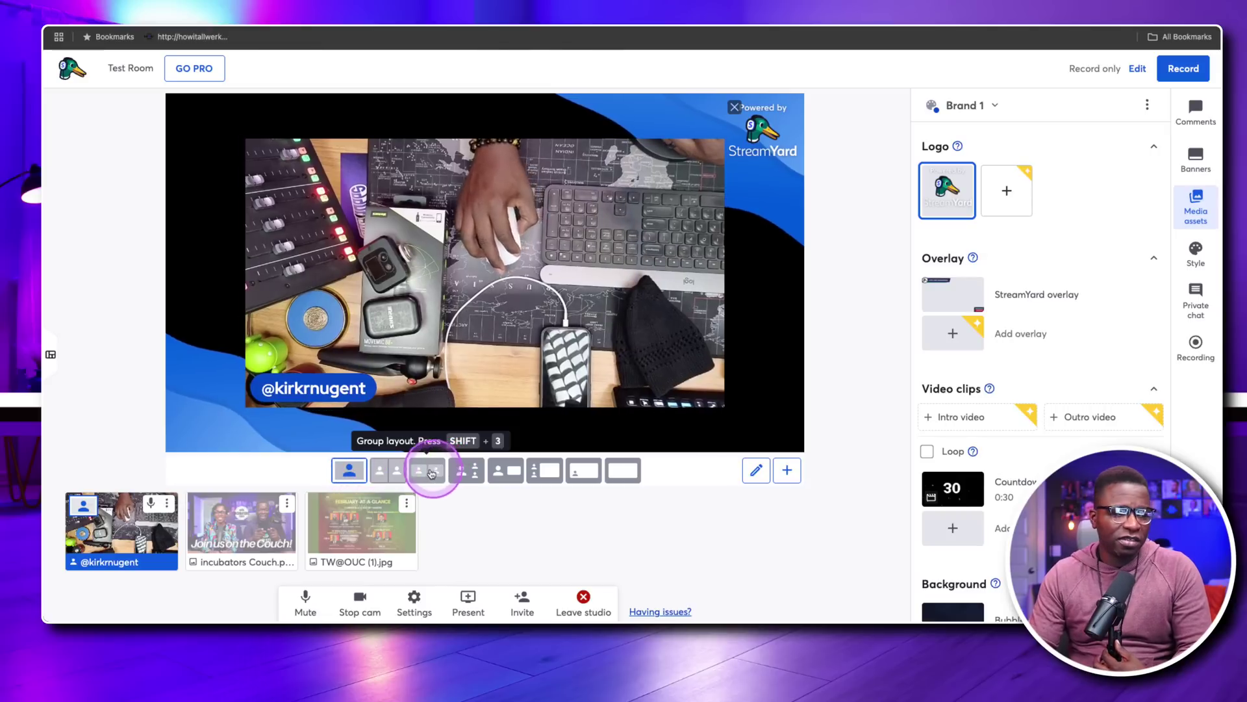
Show the couch image in camera-inset layouts, then swap in the February-at-a-Glance flyer
click(255, 534)
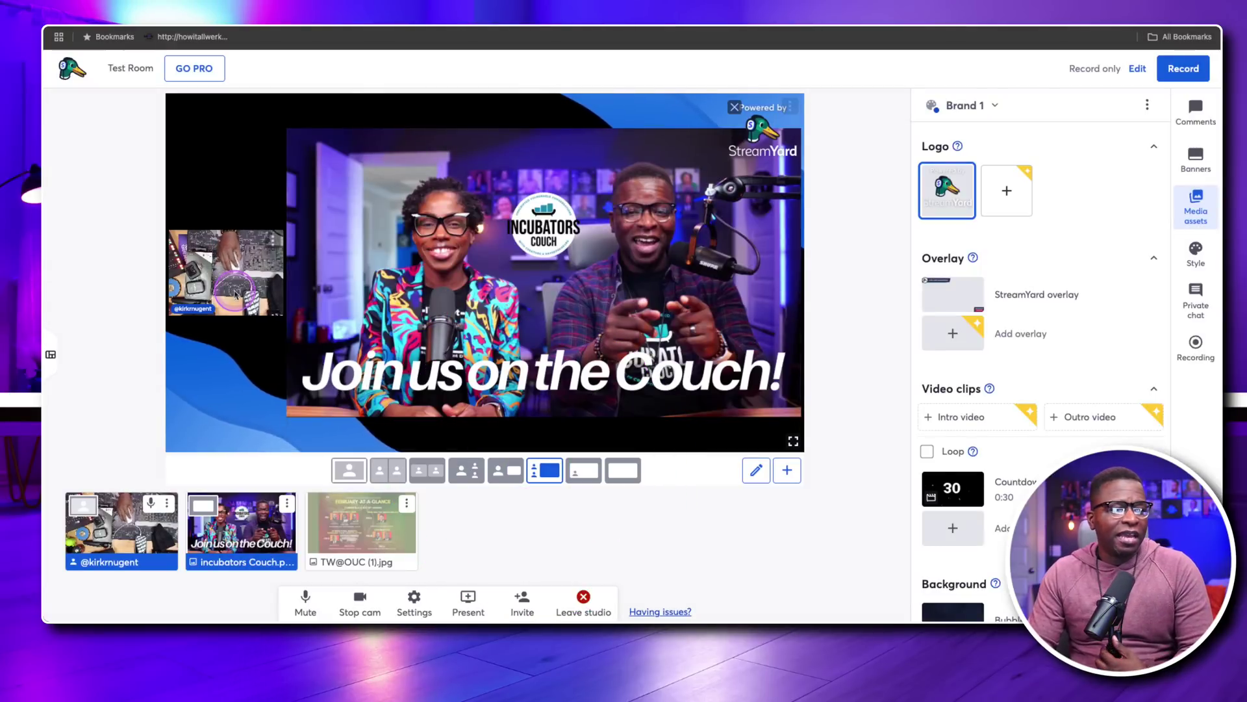
click(508, 470)
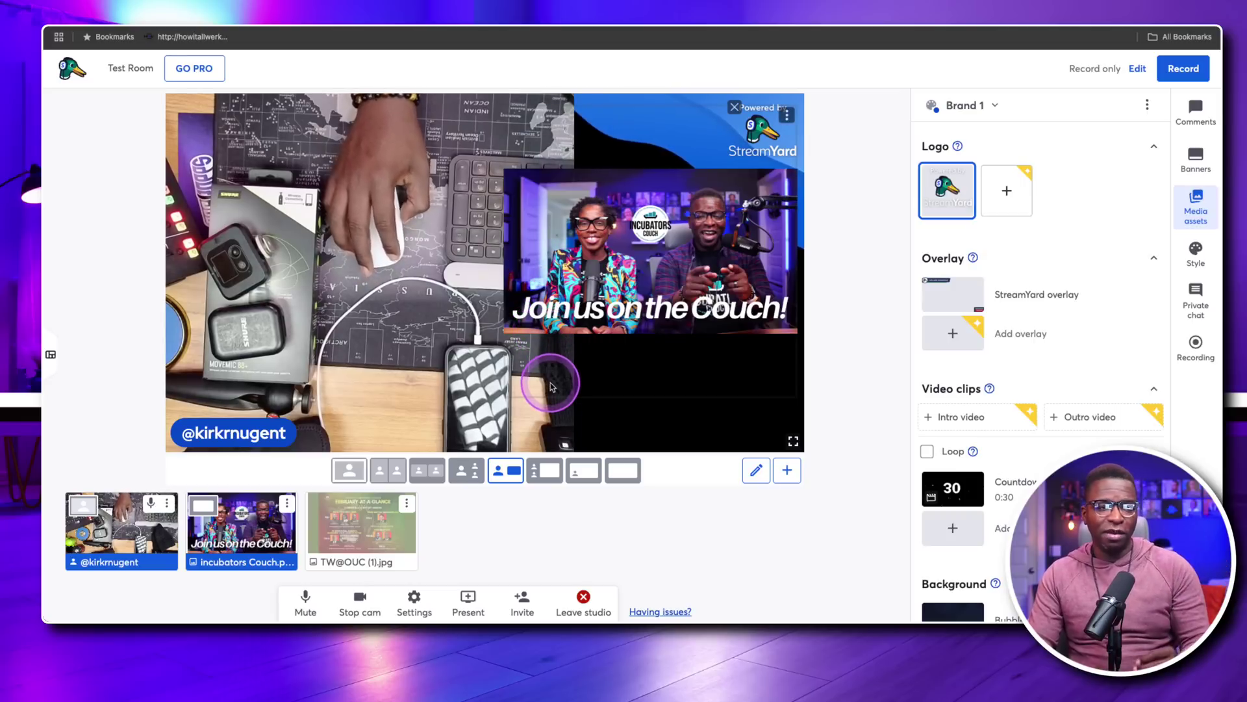
click(583, 470)
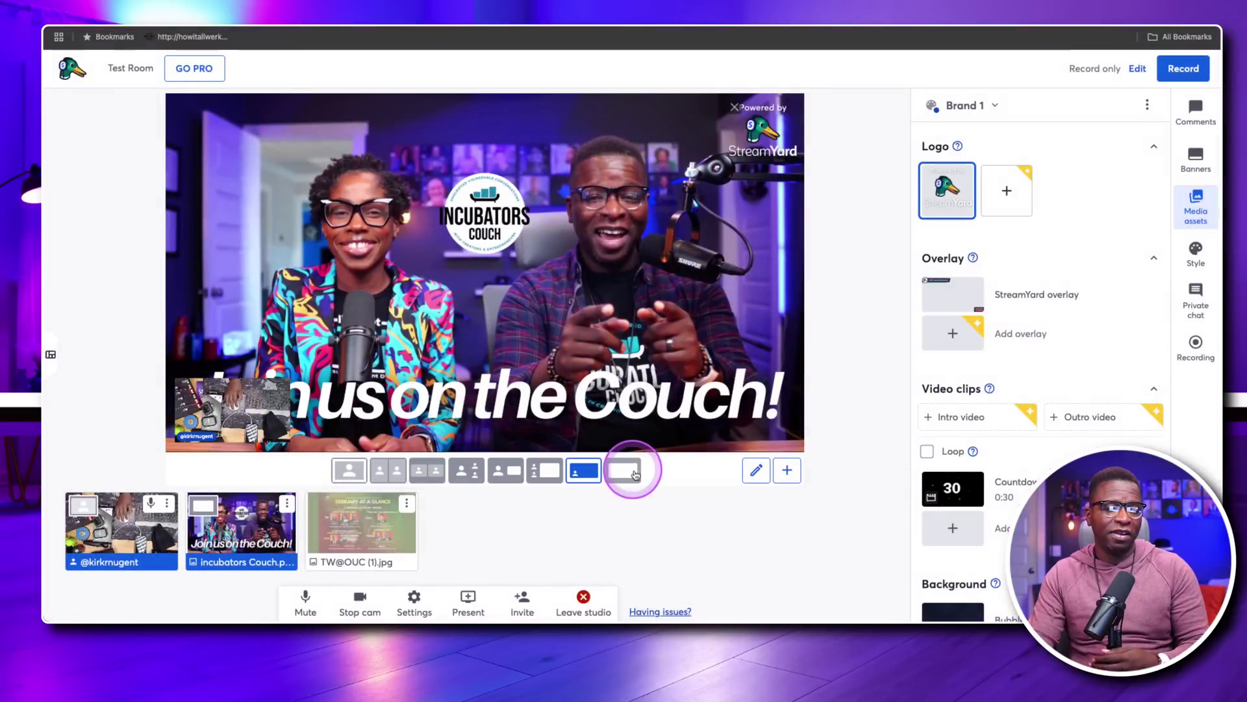
click(363, 533)
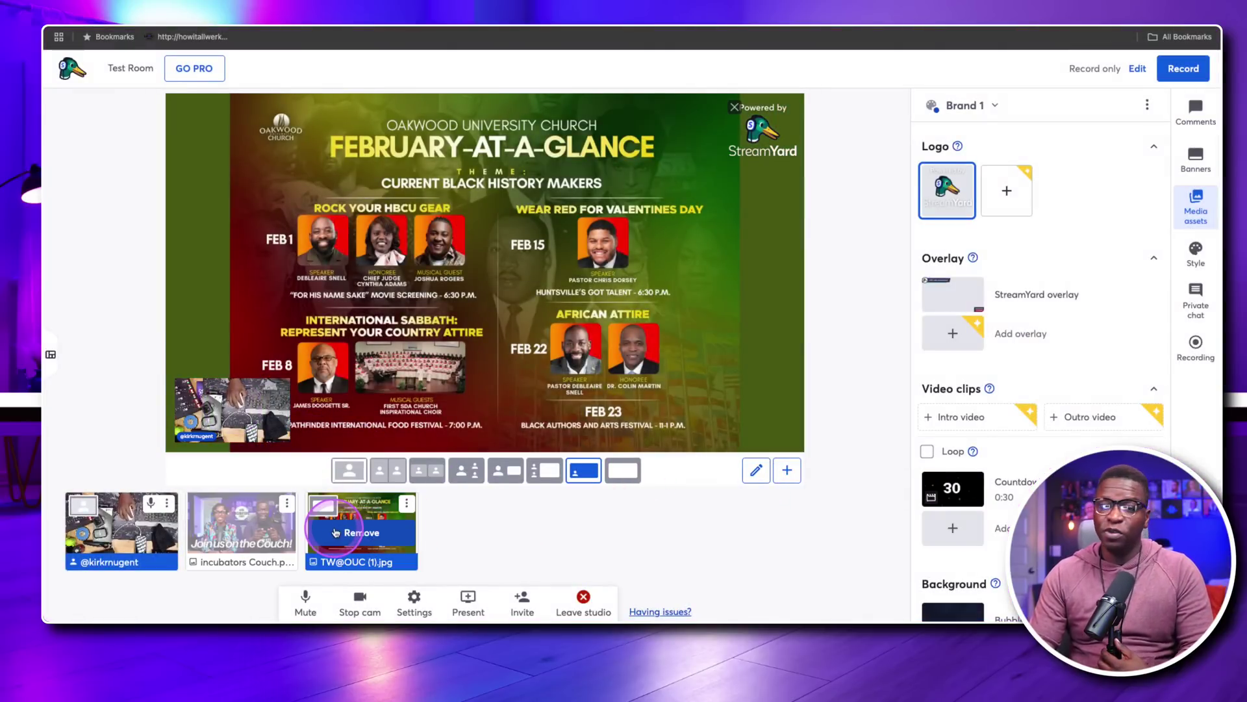
Show the flyer large beside a small camera, briefly swapping the couch image in and back
click(549, 475)
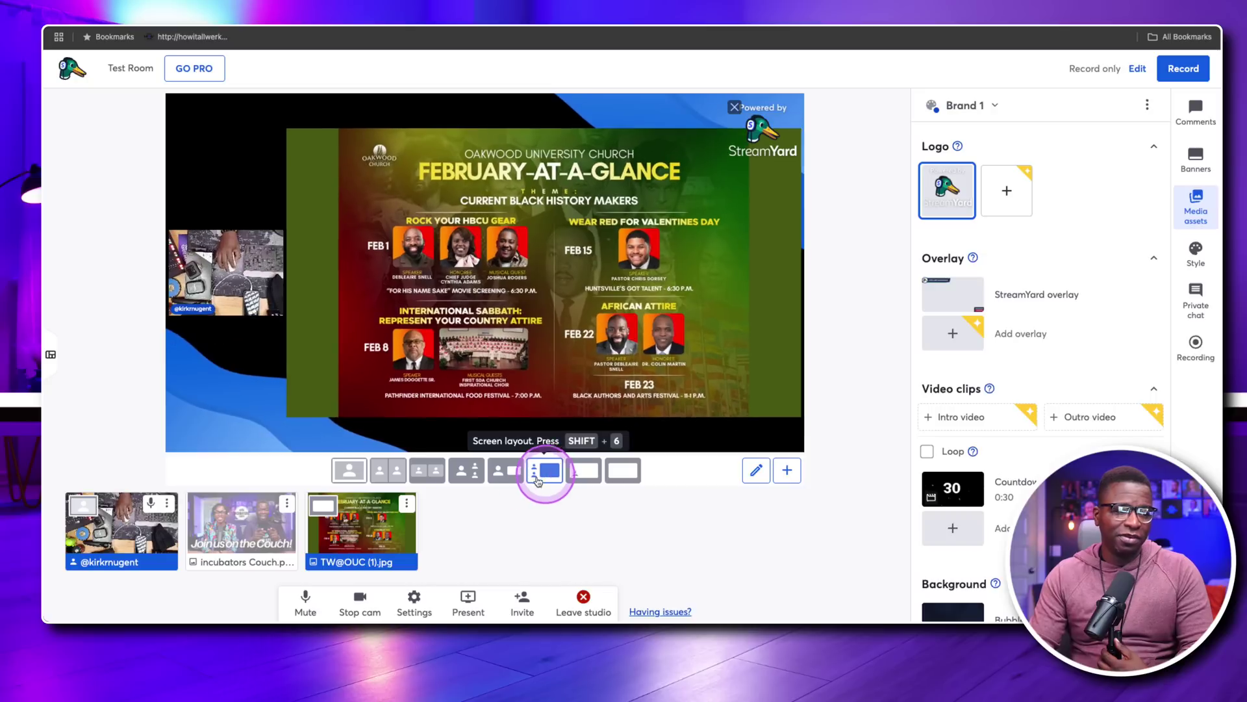
click(242, 533)
click(346, 537)
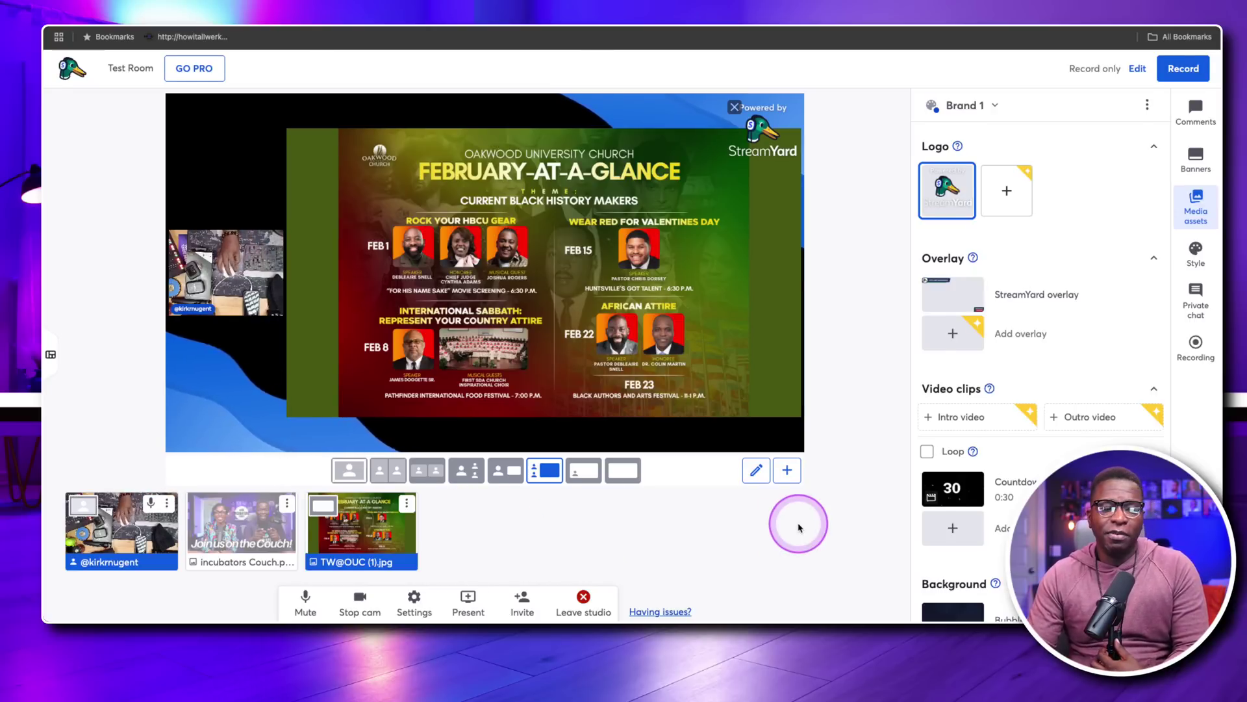
Try the Bubbles Dark background, revert to blue, and inset the couch image beside a full-size camera
scroll(969, 433, down, 3)
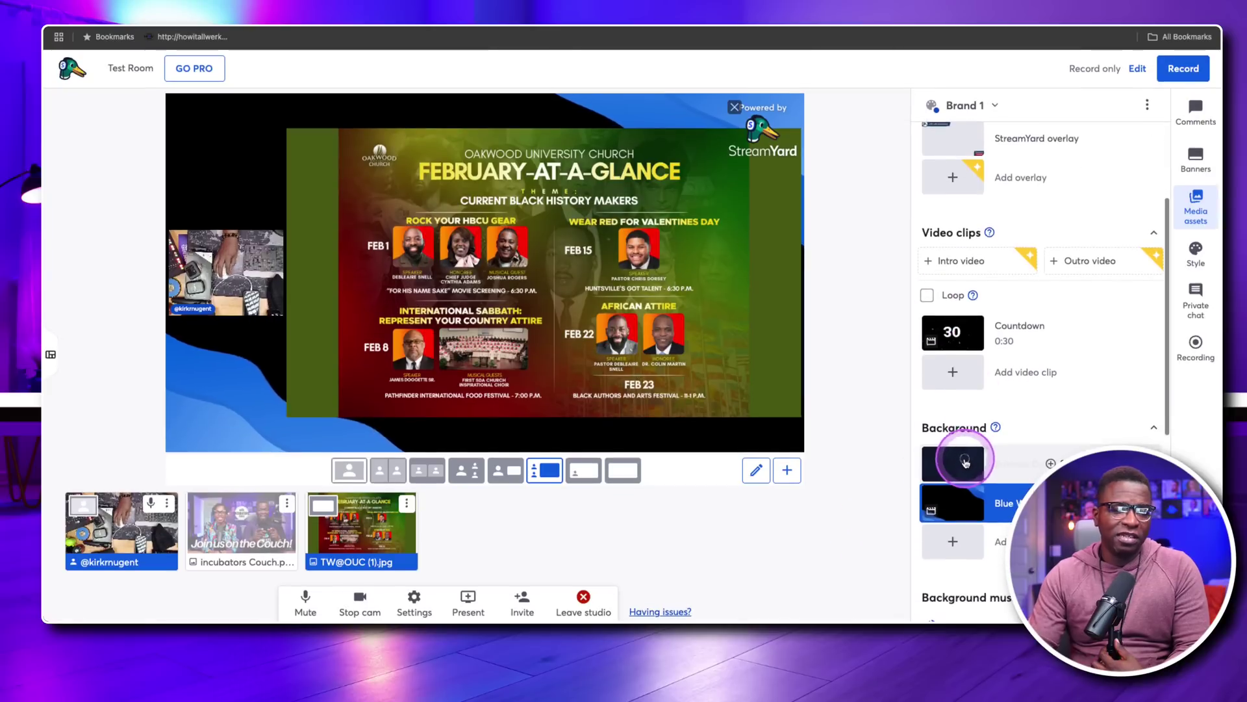
click(955, 462)
click(955, 499)
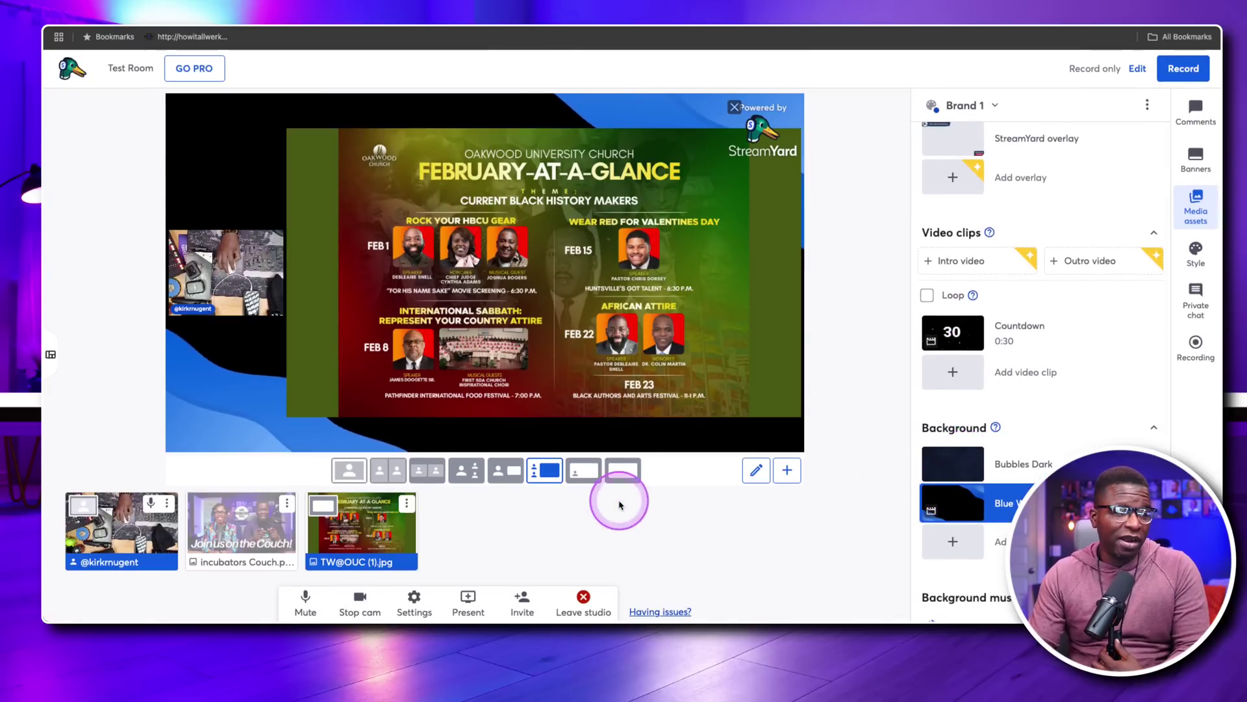
click(267, 533)
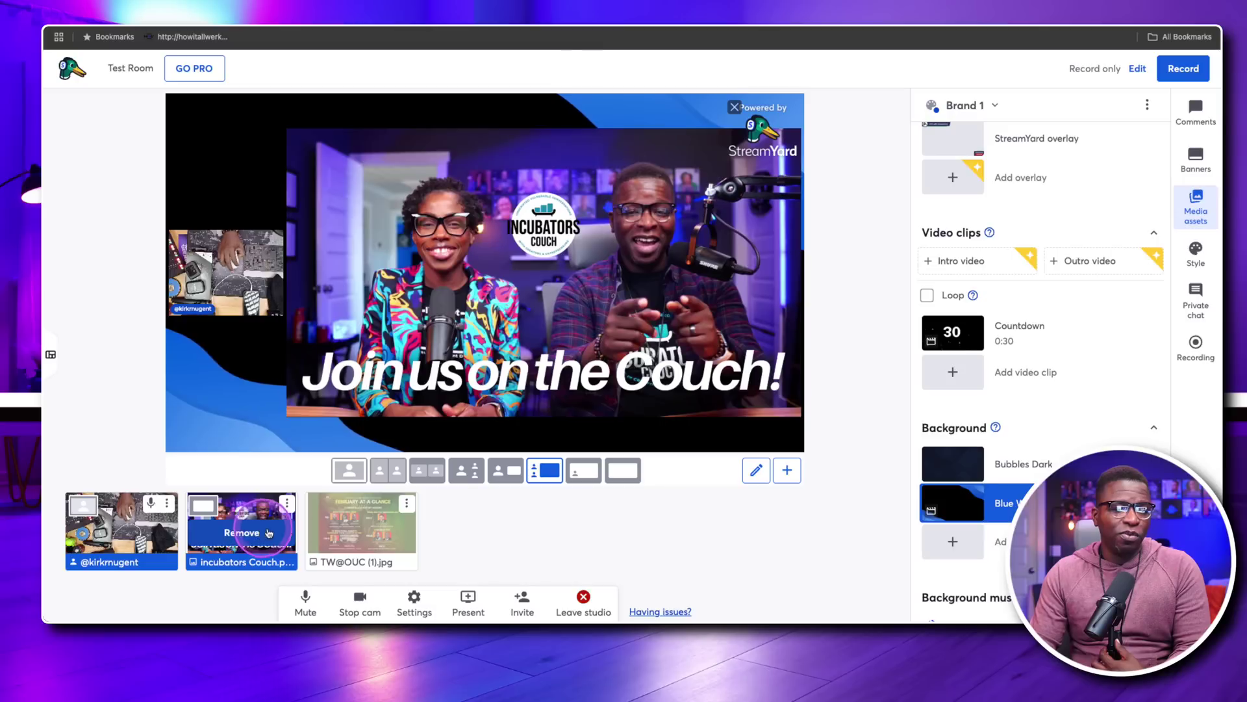
click(506, 469)
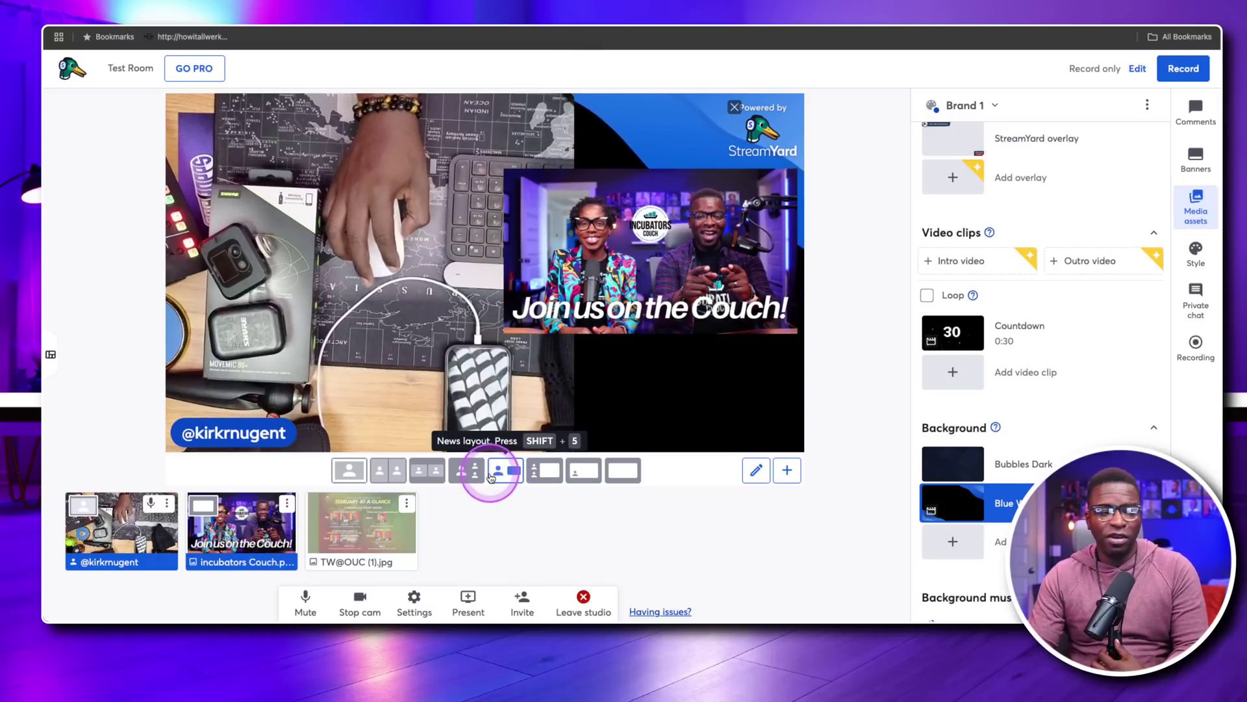
Upload the Stream Show Content Strategy 2025 PDF as slides from the computer
click(459, 598)
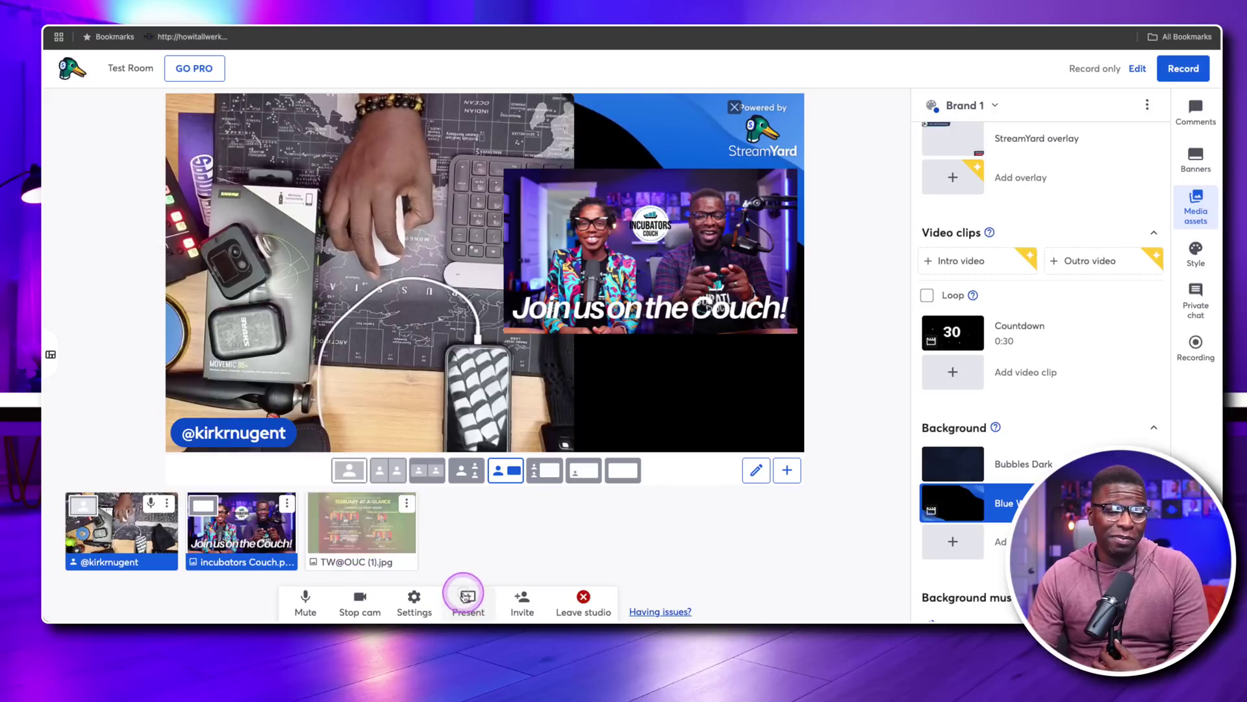
click(479, 474)
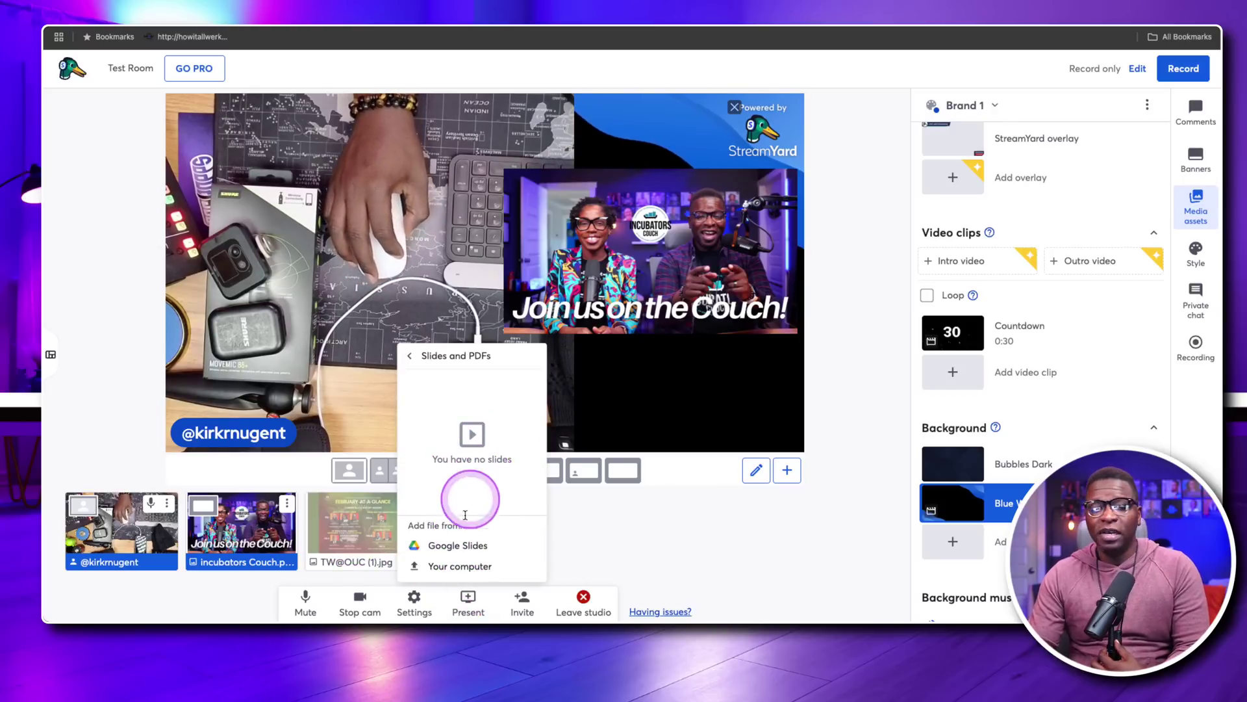
click(466, 567)
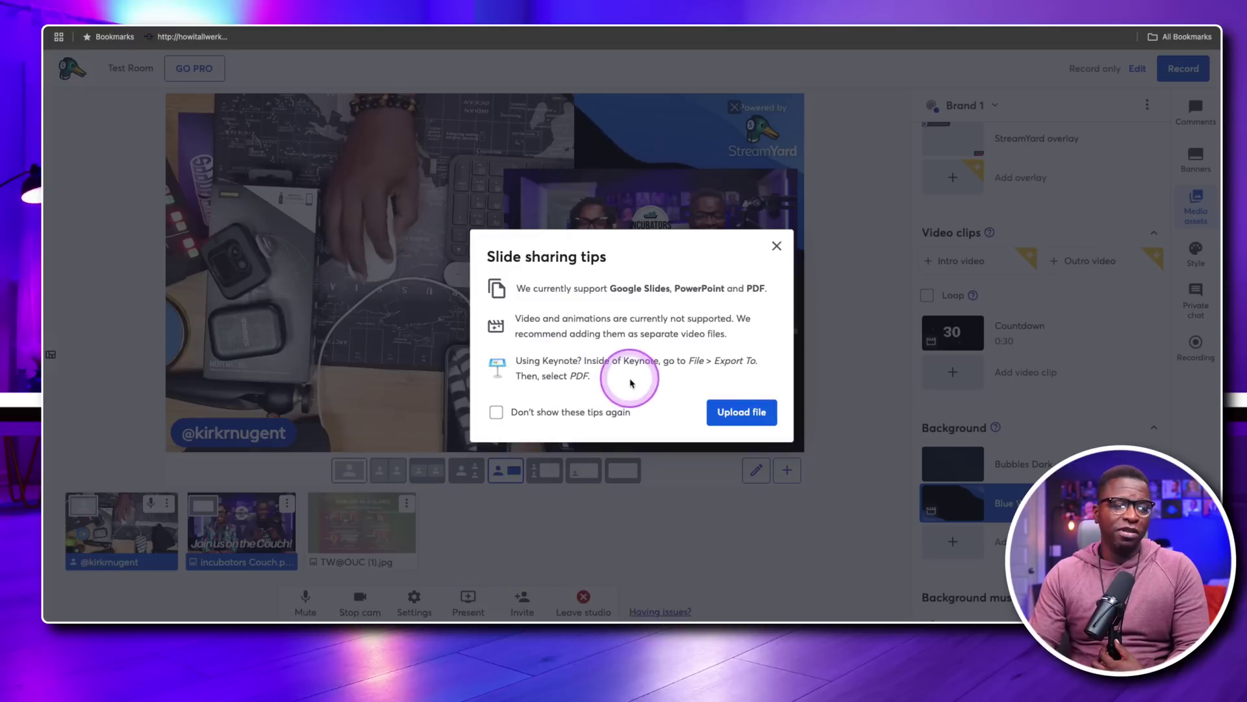
click(745, 412)
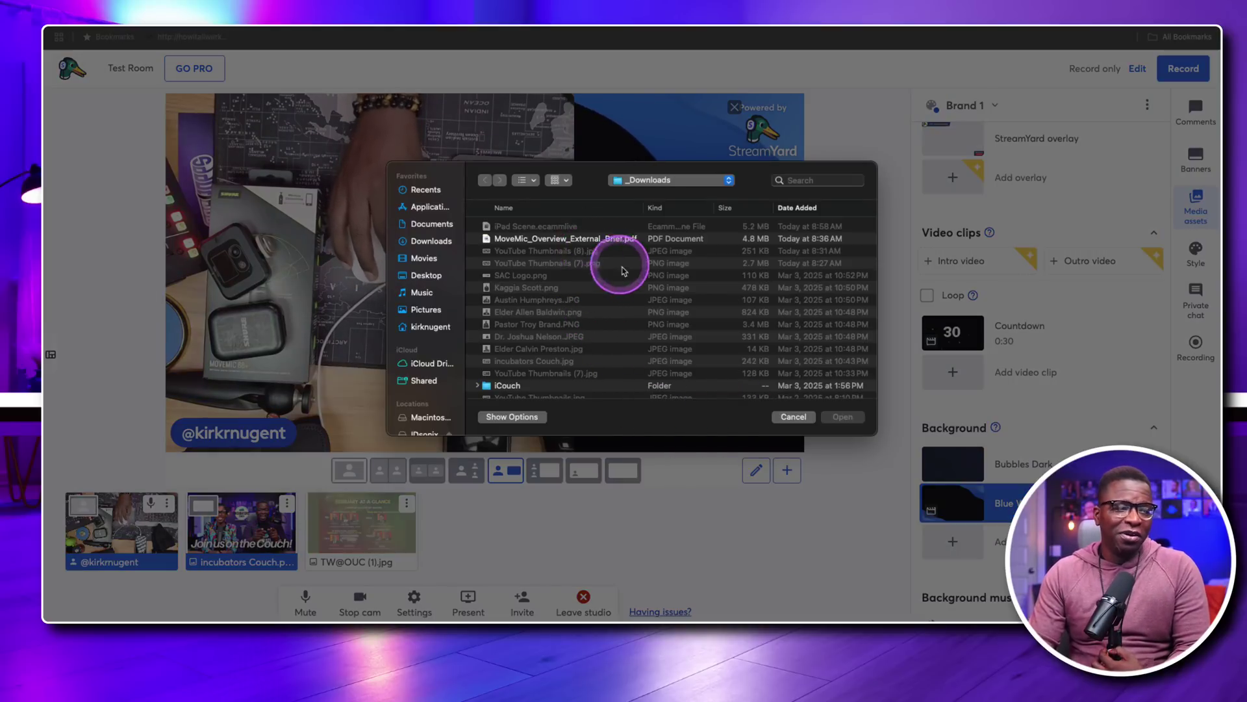
scroll(618, 266, down, 10)
scroll(614, 283, down, 3)
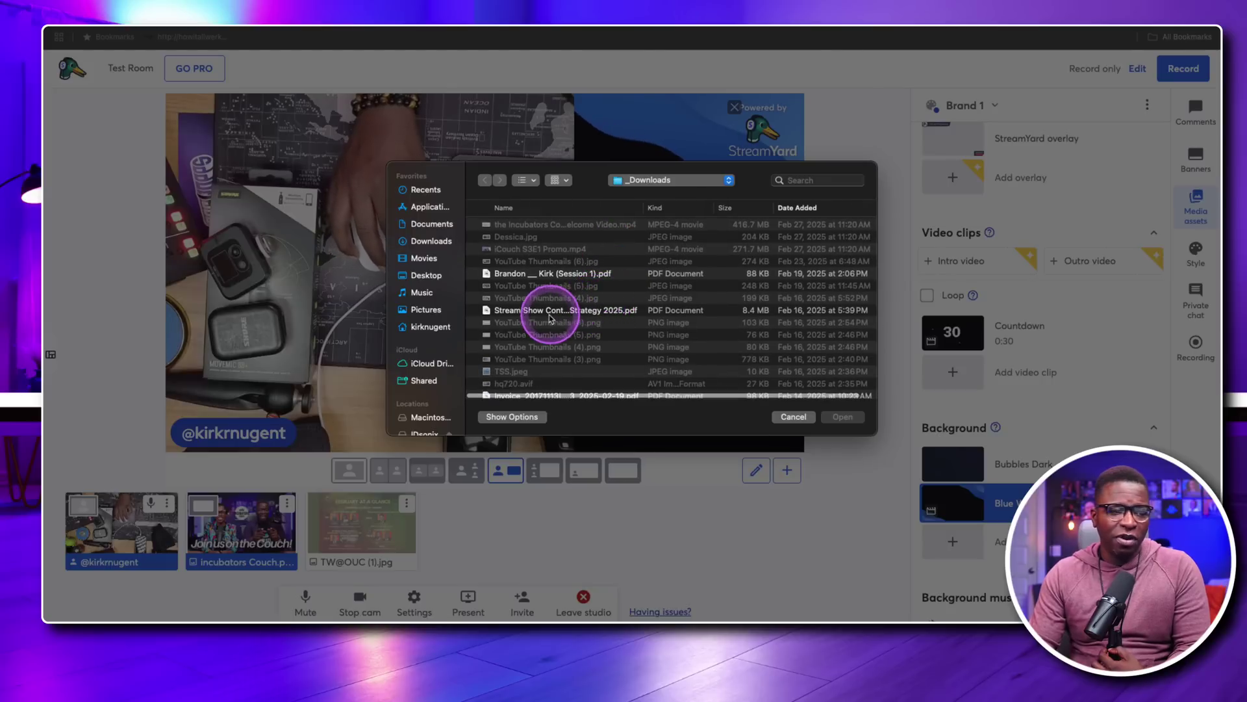
click(551, 311)
click(841, 418)
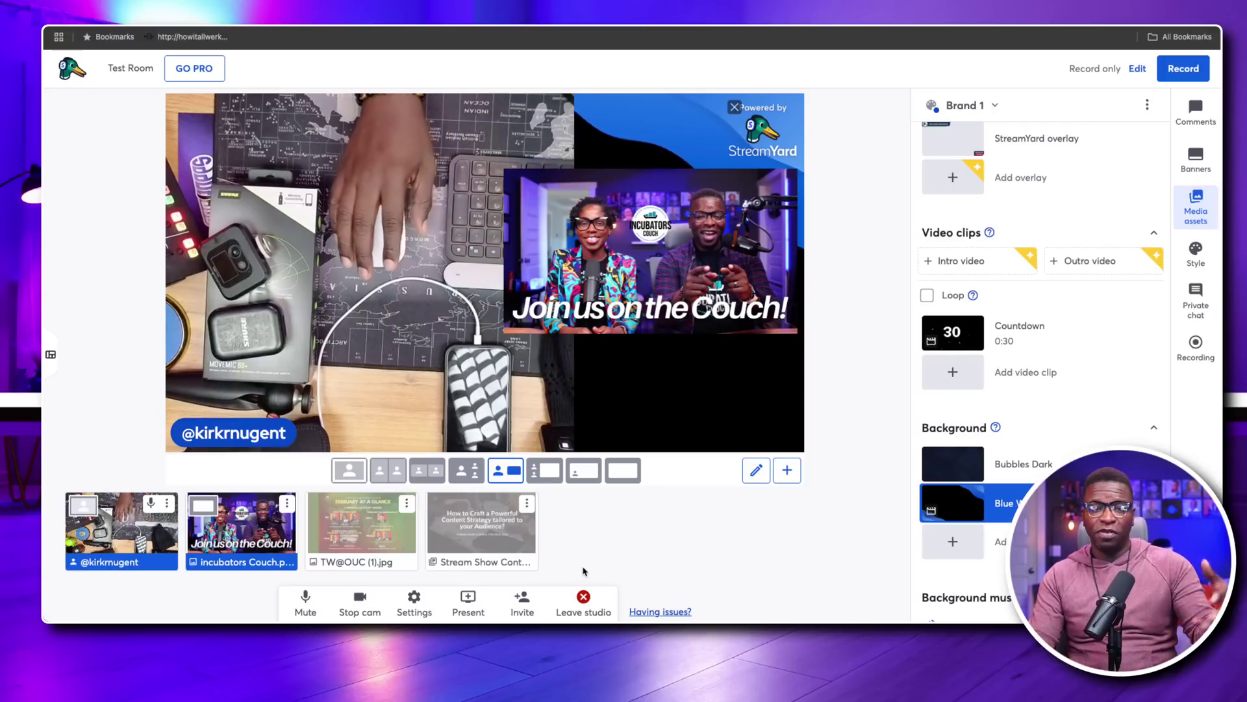
Load iCouch S3E1 Promo.mp4 from Downloads as a video file source
click(467, 596)
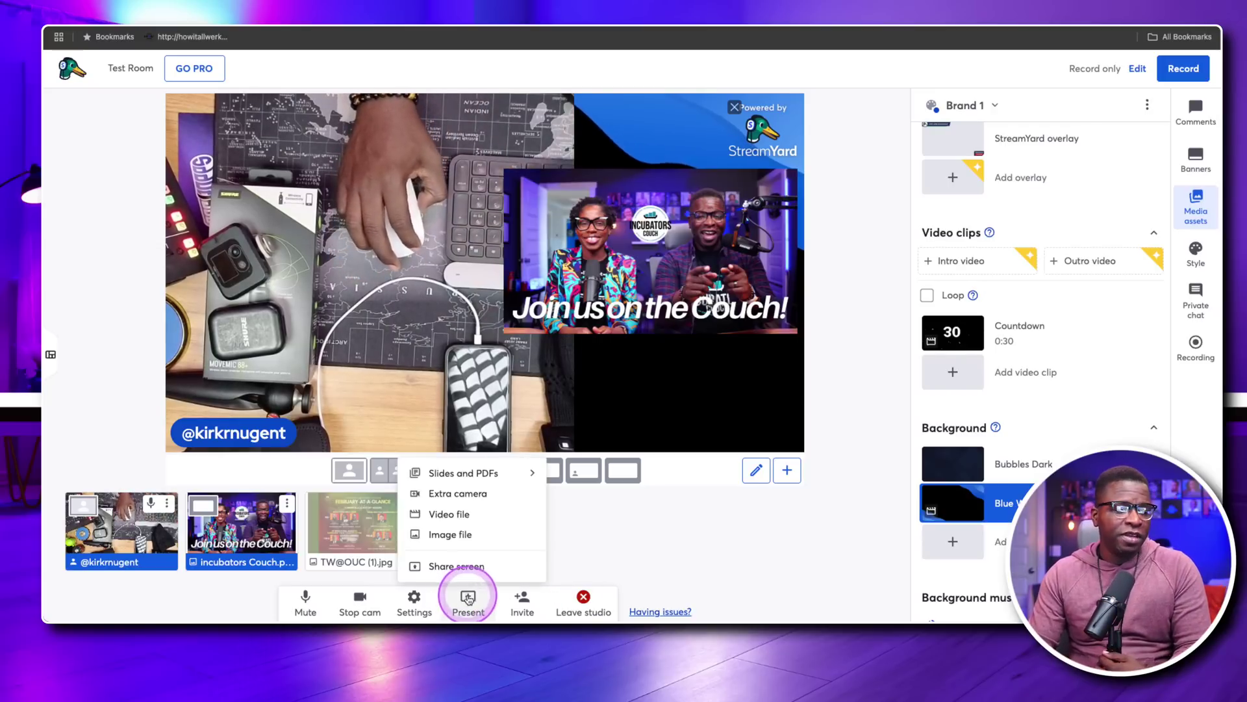
click(450, 514)
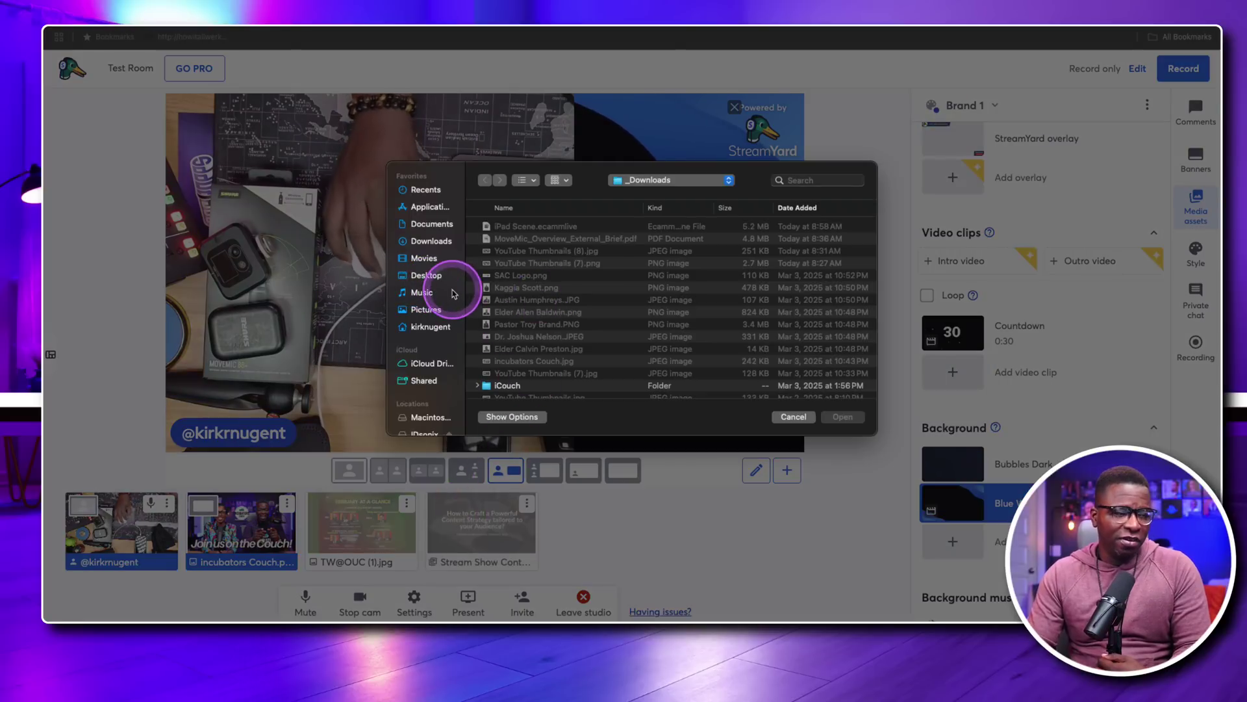
scroll(556, 312, down, 5)
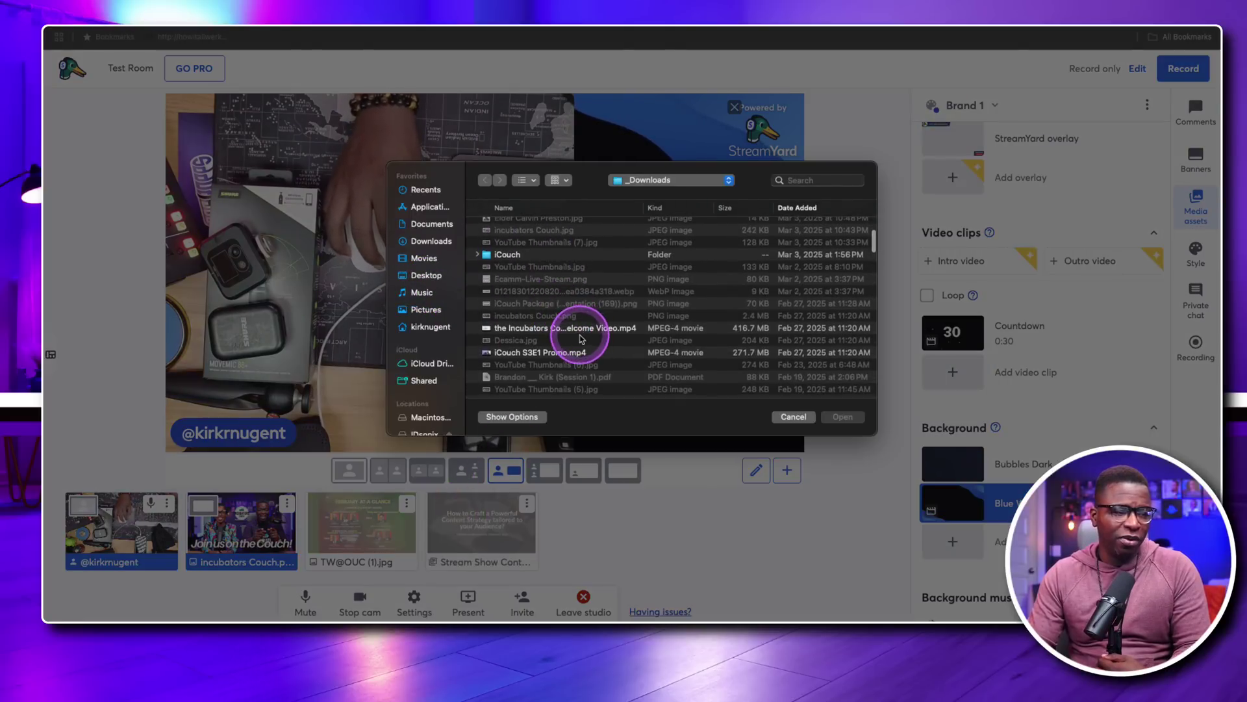
click(585, 328)
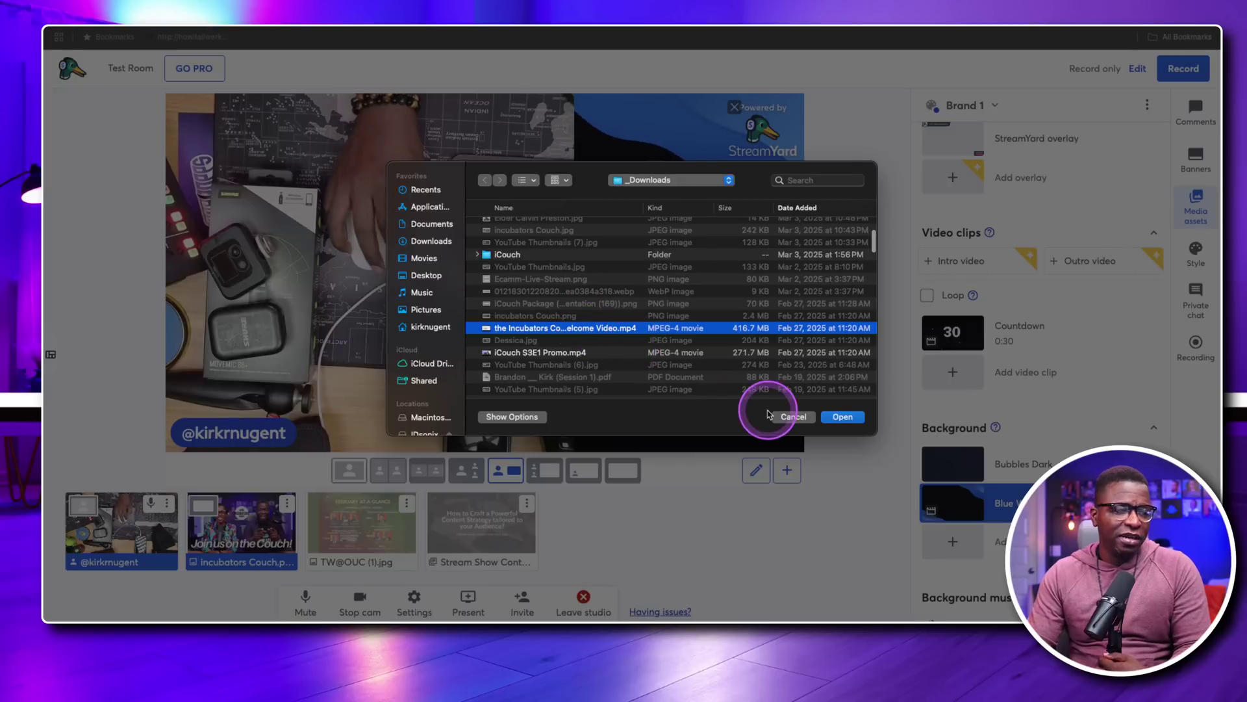
click(555, 353)
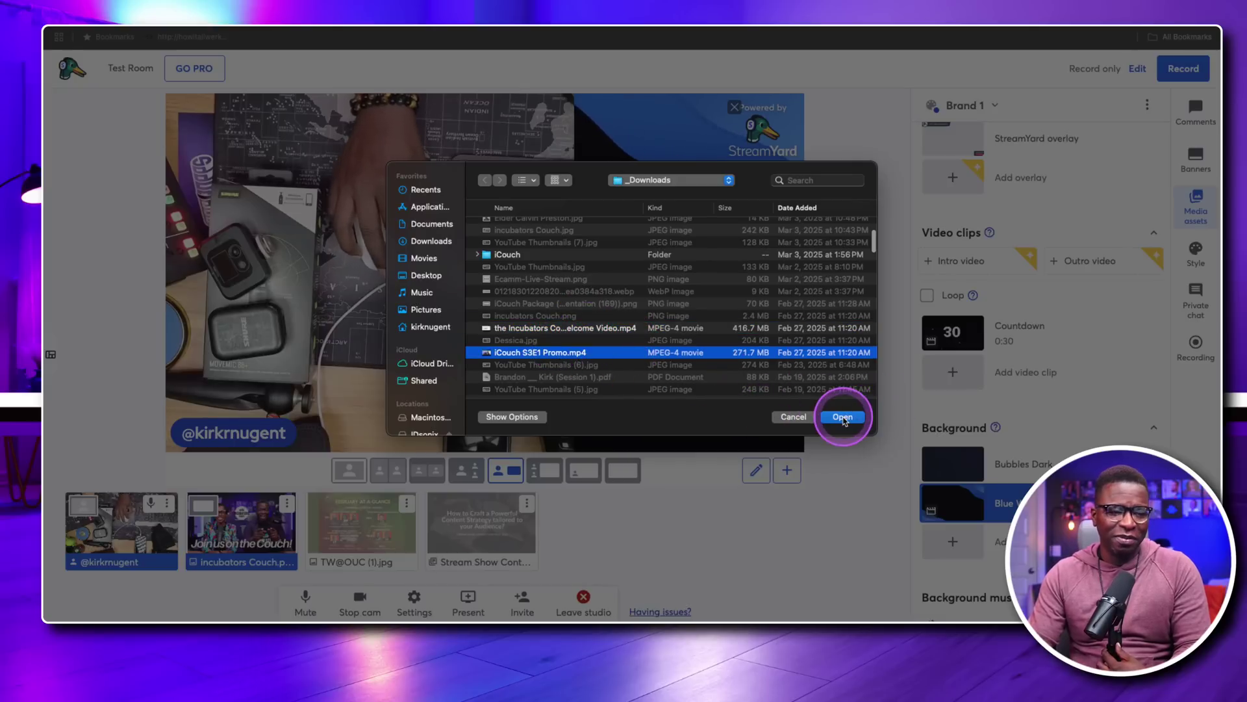
click(843, 418)
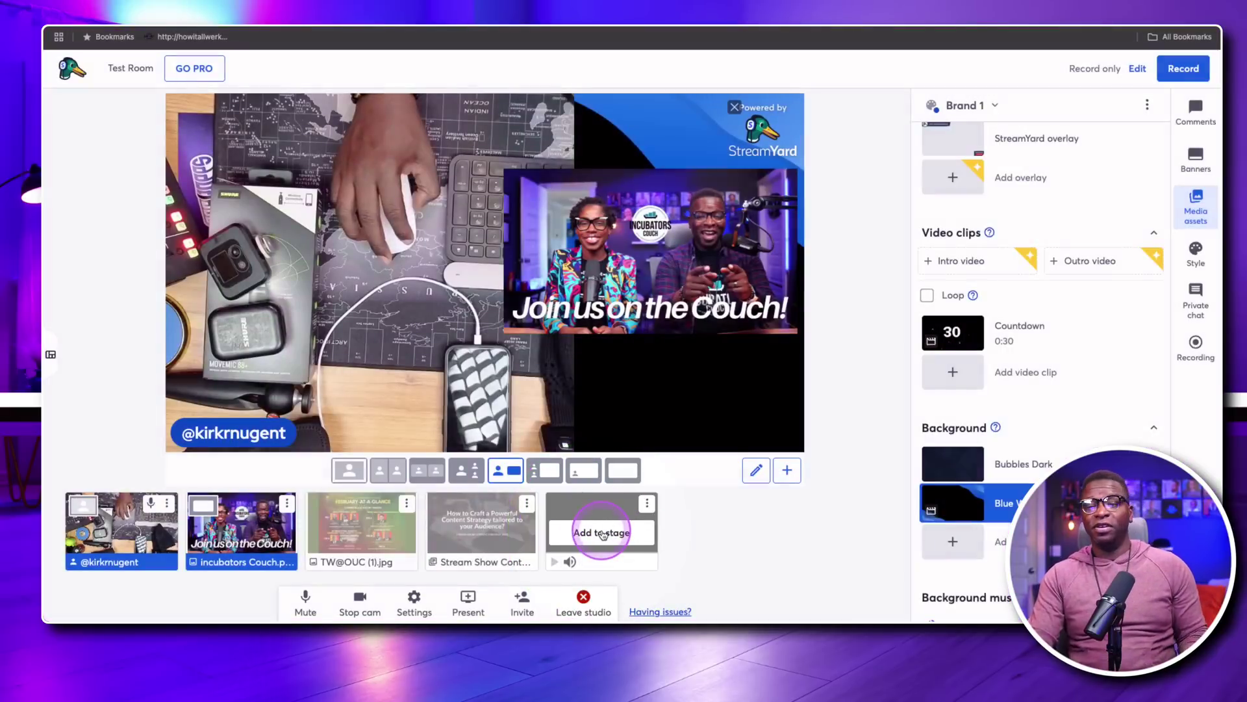
Put the February flyer on stage, then replace it with the slide deck, full-size with camera inset
click(603, 533)
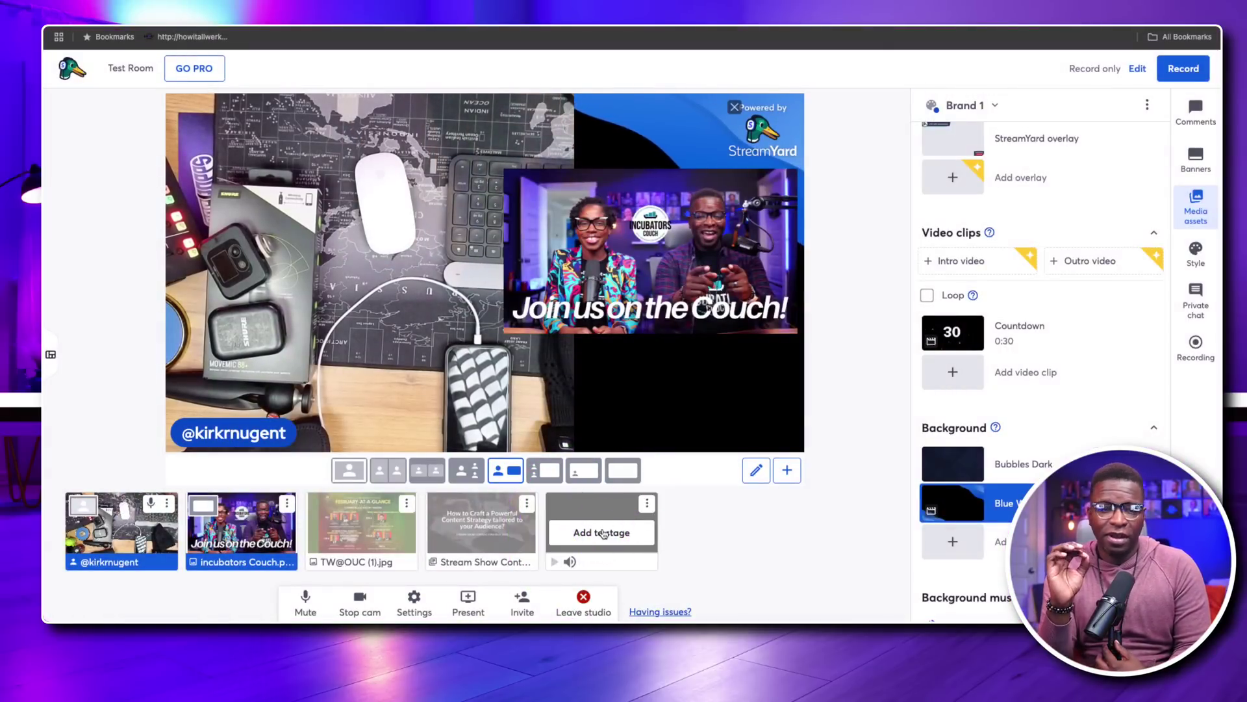
click(345, 529)
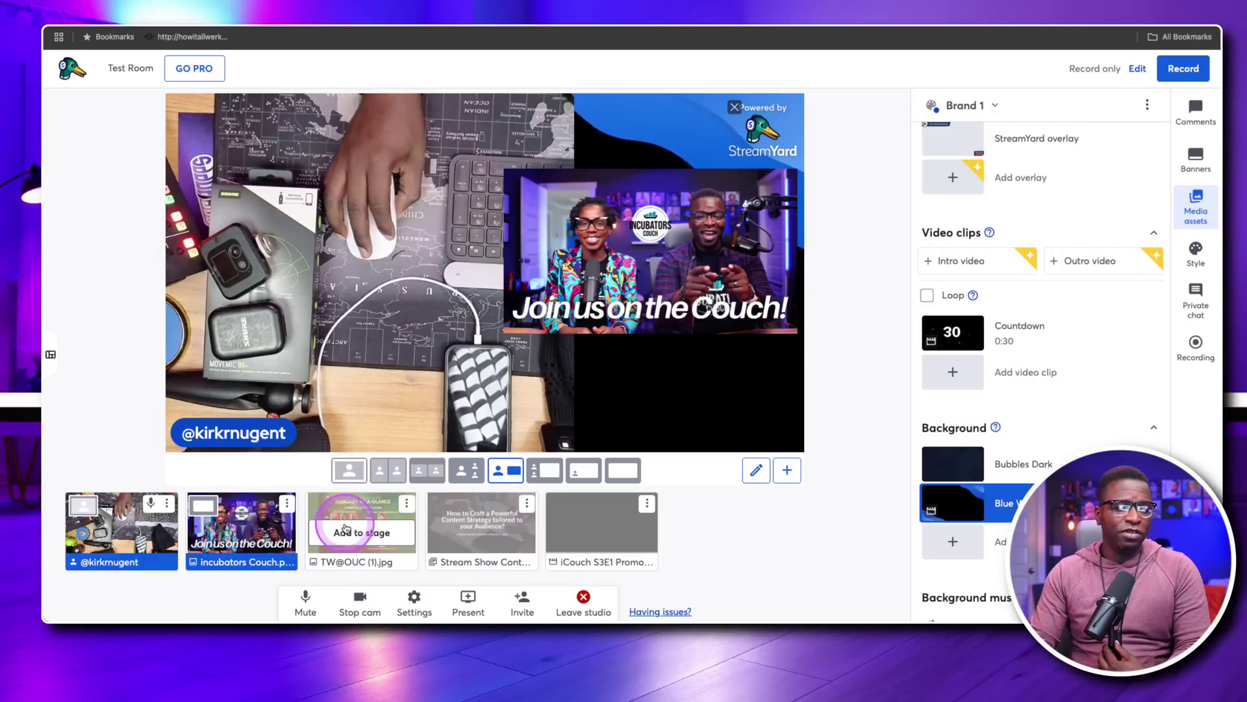
click(243, 532)
click(356, 533)
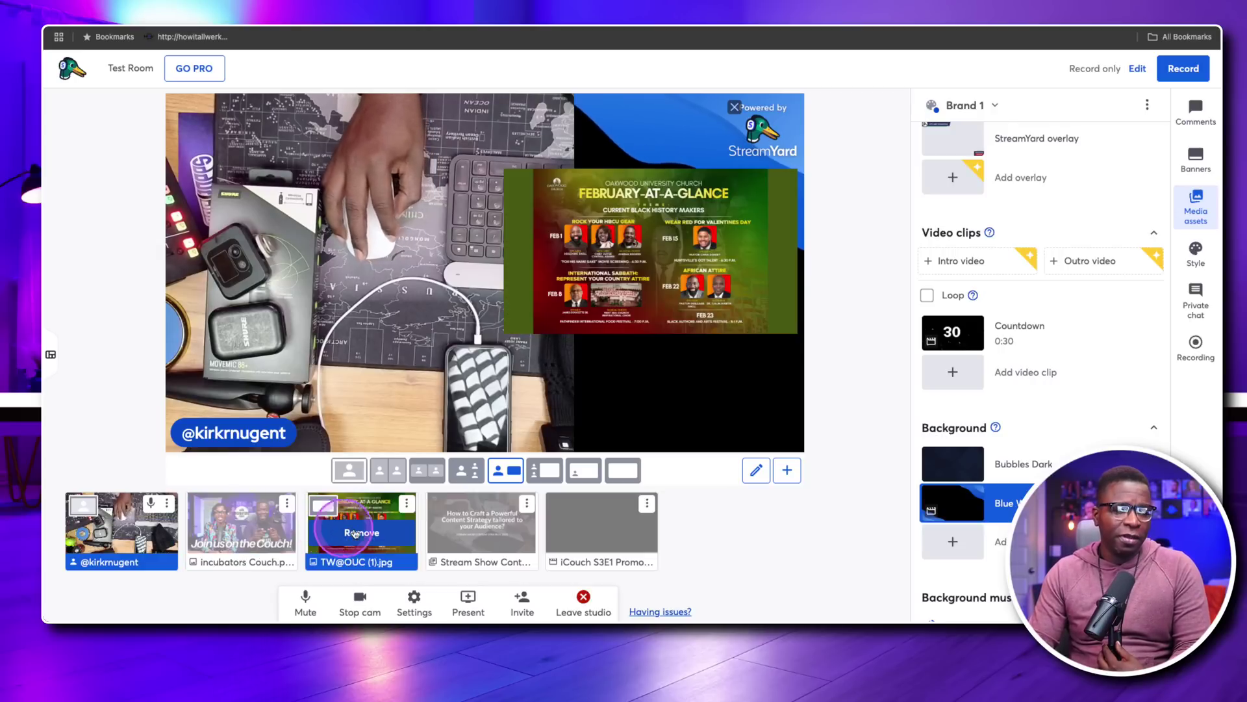
click(482, 529)
click(550, 468)
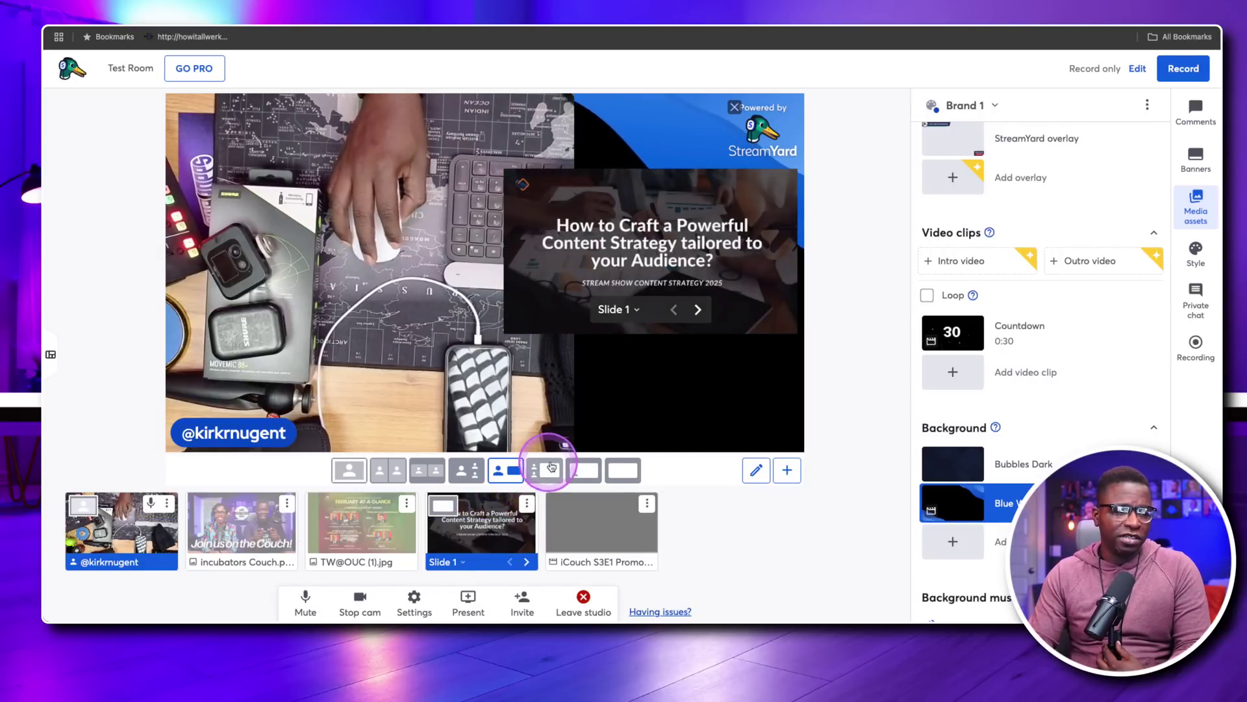
click(582, 468)
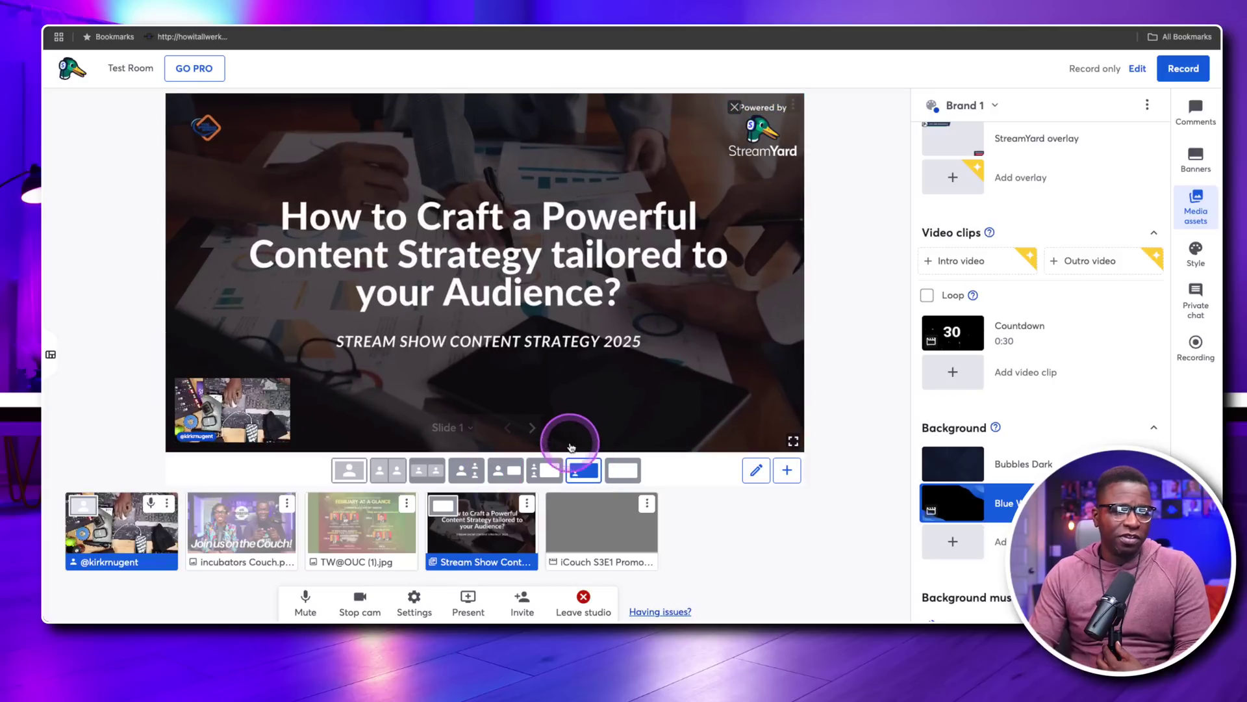
Advance the deck two slides, then step back to the first slide
click(532, 427)
click(532, 428)
click(532, 428)
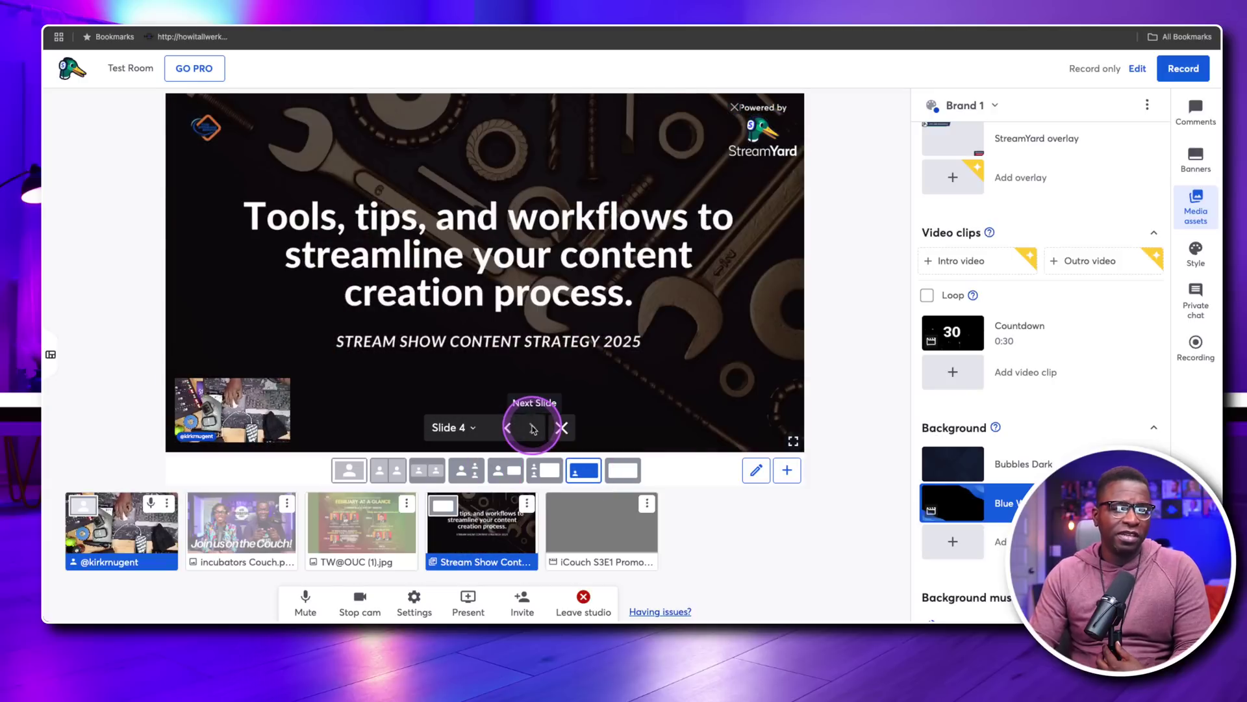
click(500, 434)
click(506, 434)
click(506, 434)
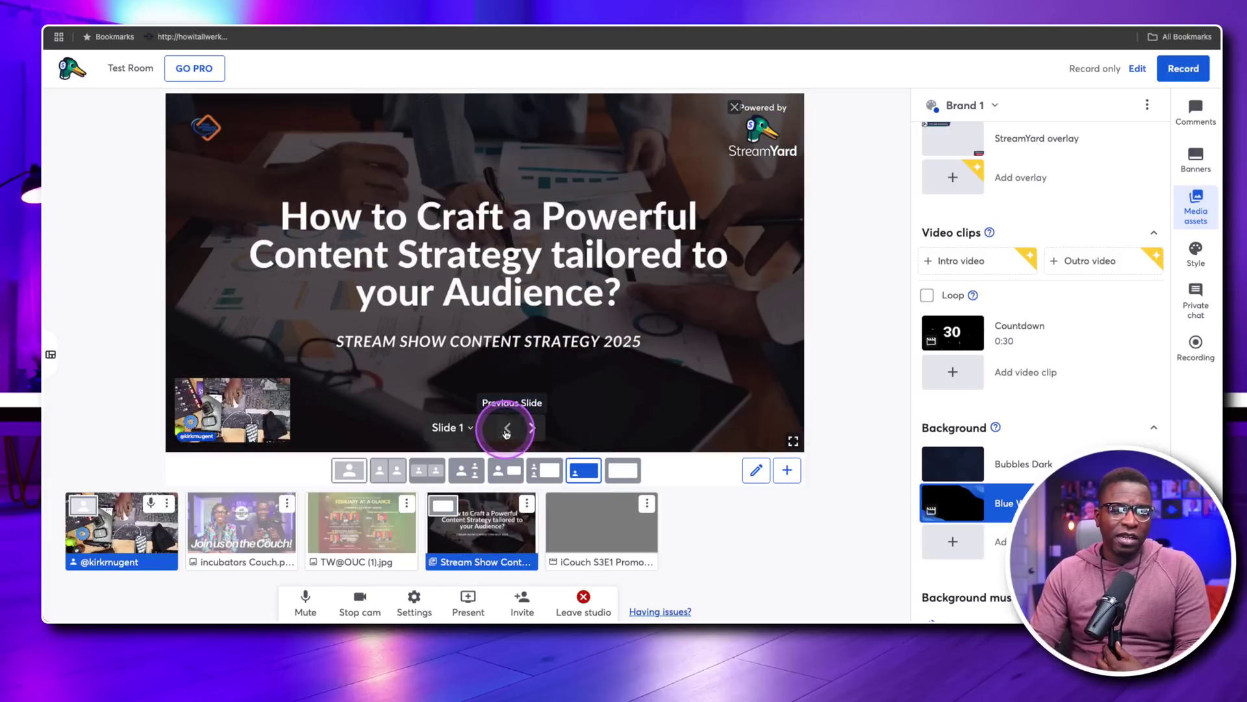
Cycle through camera-large, slide-large, full-size and slide-only layouts, ending on large slide with small camera
click(510, 469)
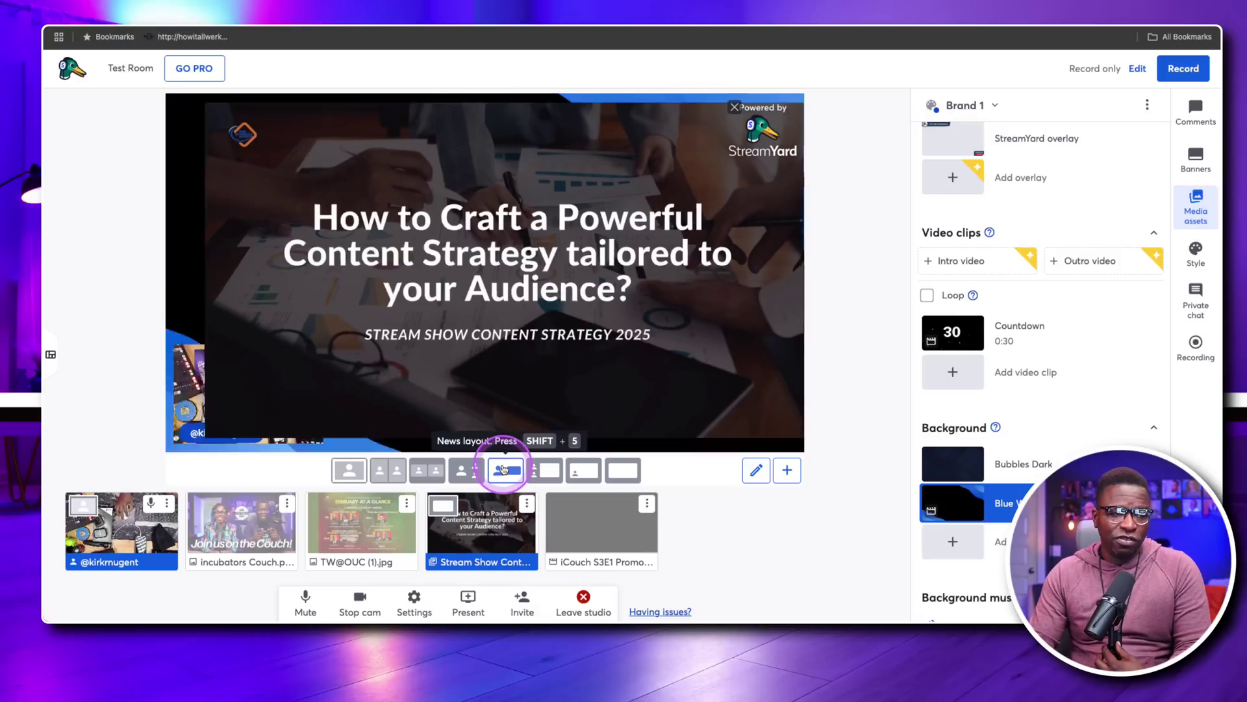
click(535, 468)
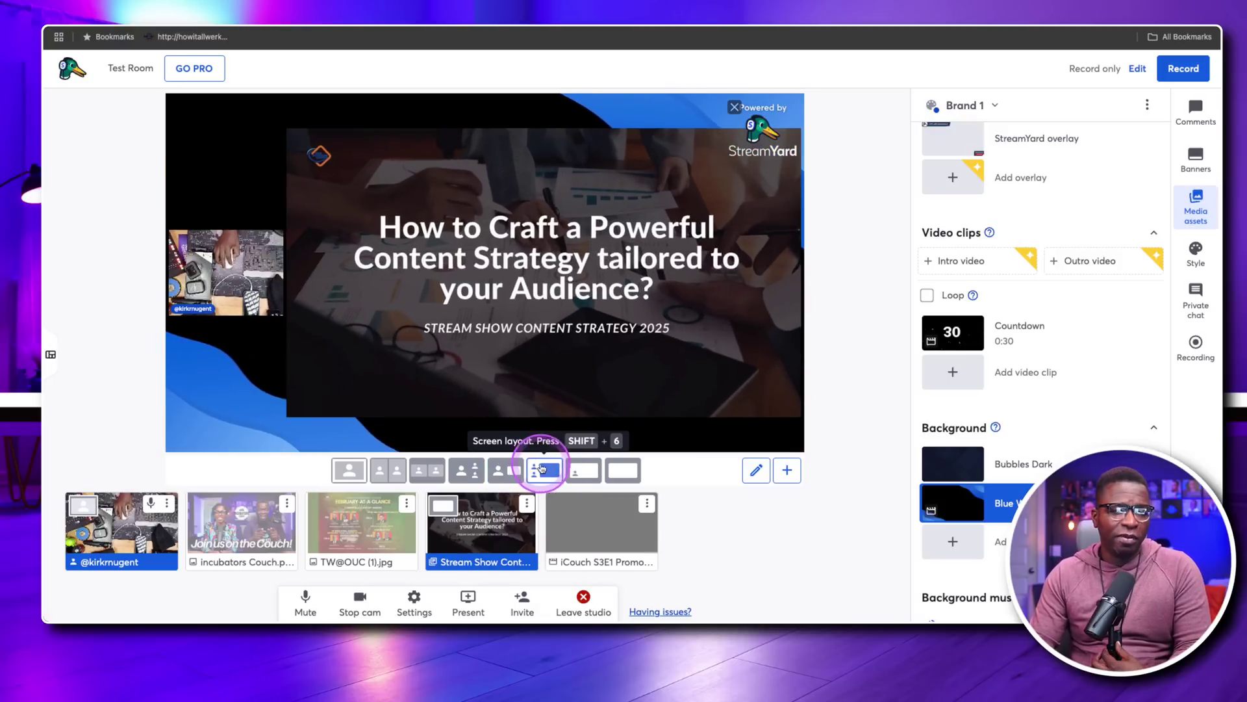
click(582, 468)
click(620, 467)
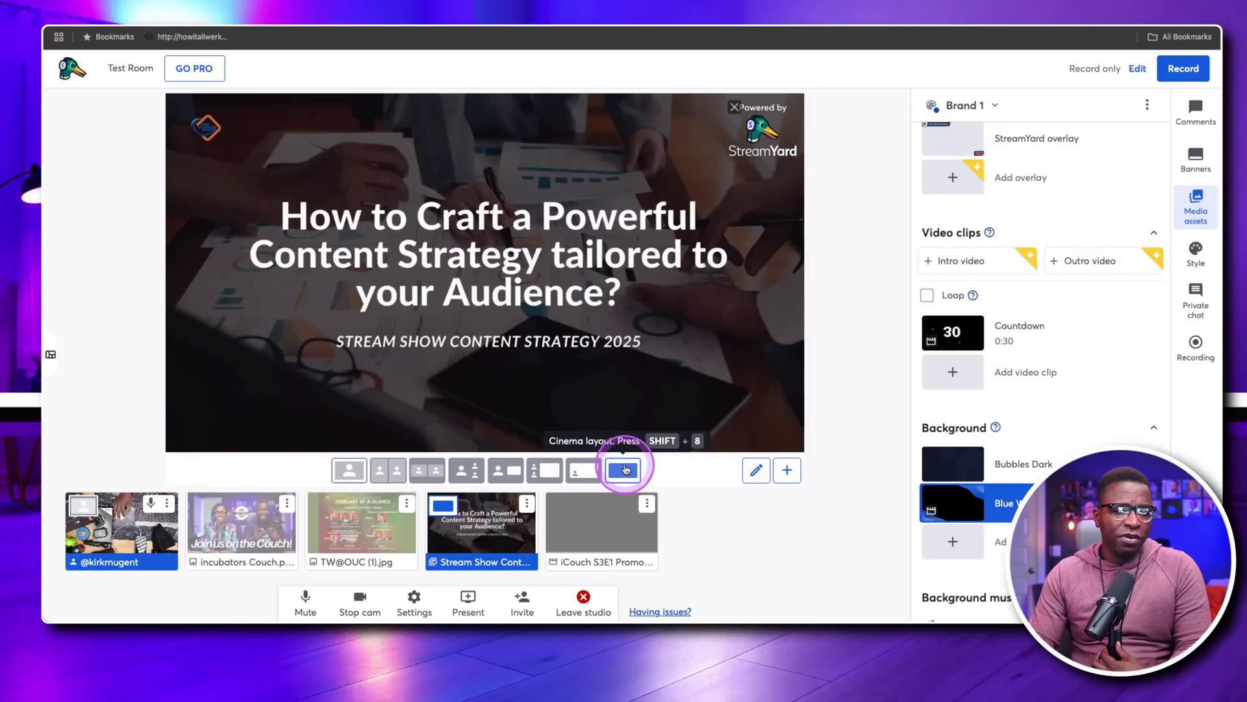
click(569, 468)
click(544, 469)
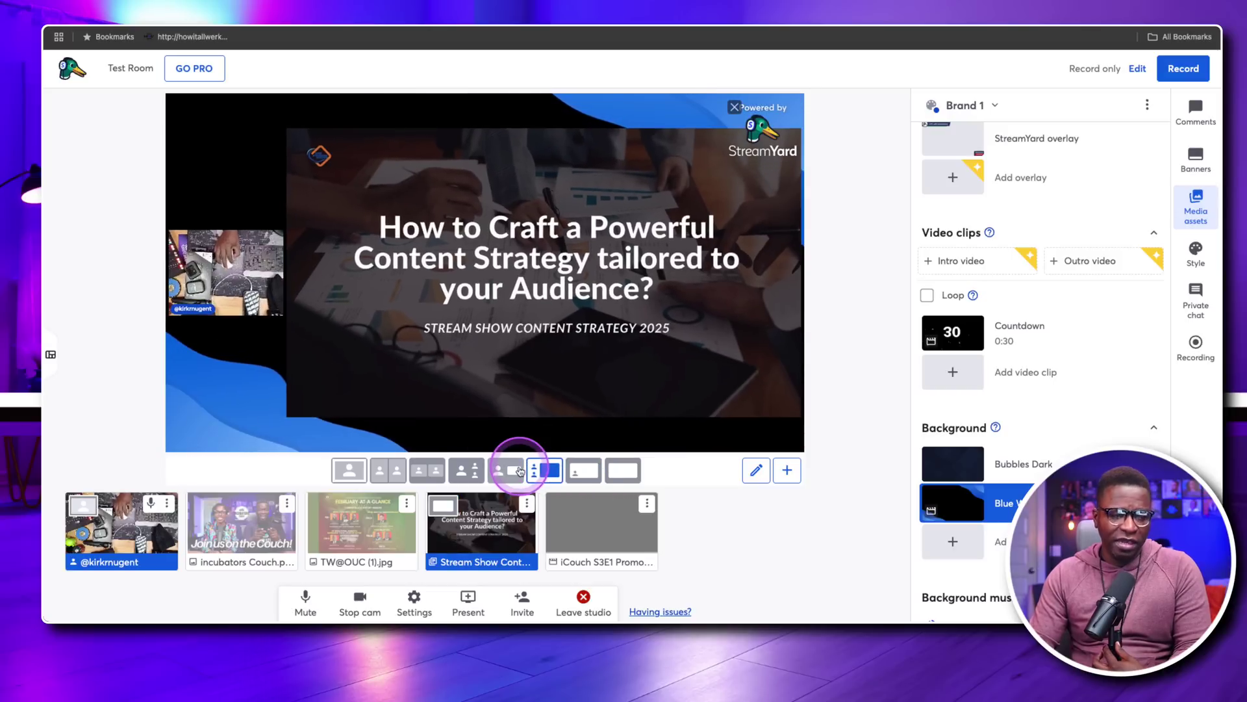
click(507, 470)
click(546, 469)
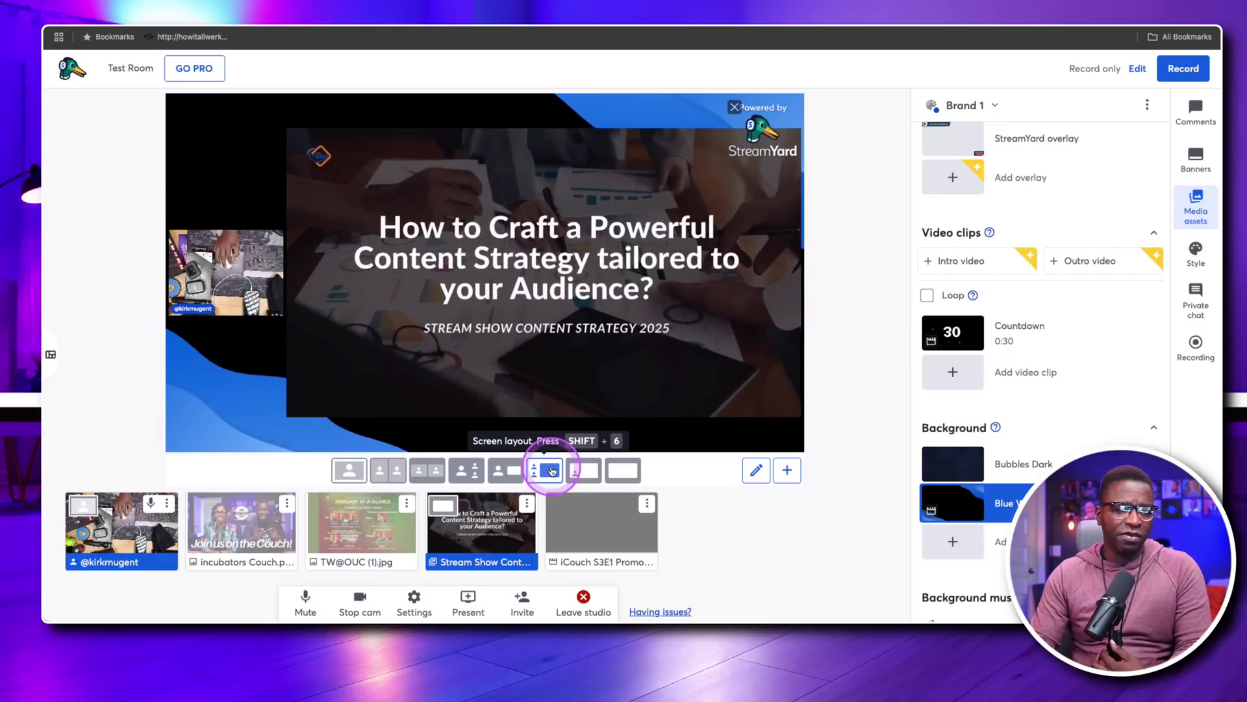
Replace the slide deck with the iCouch promo clip, shown inset beside a full-frame camera
click(484, 532)
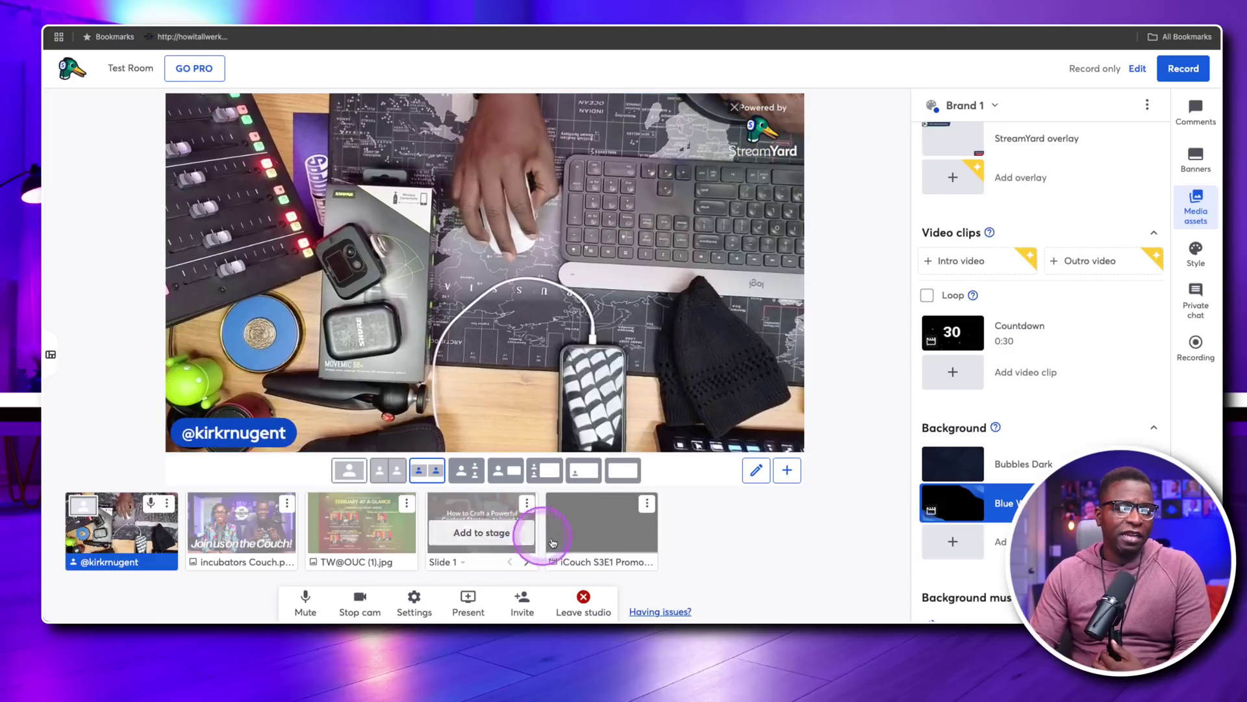
click(602, 533)
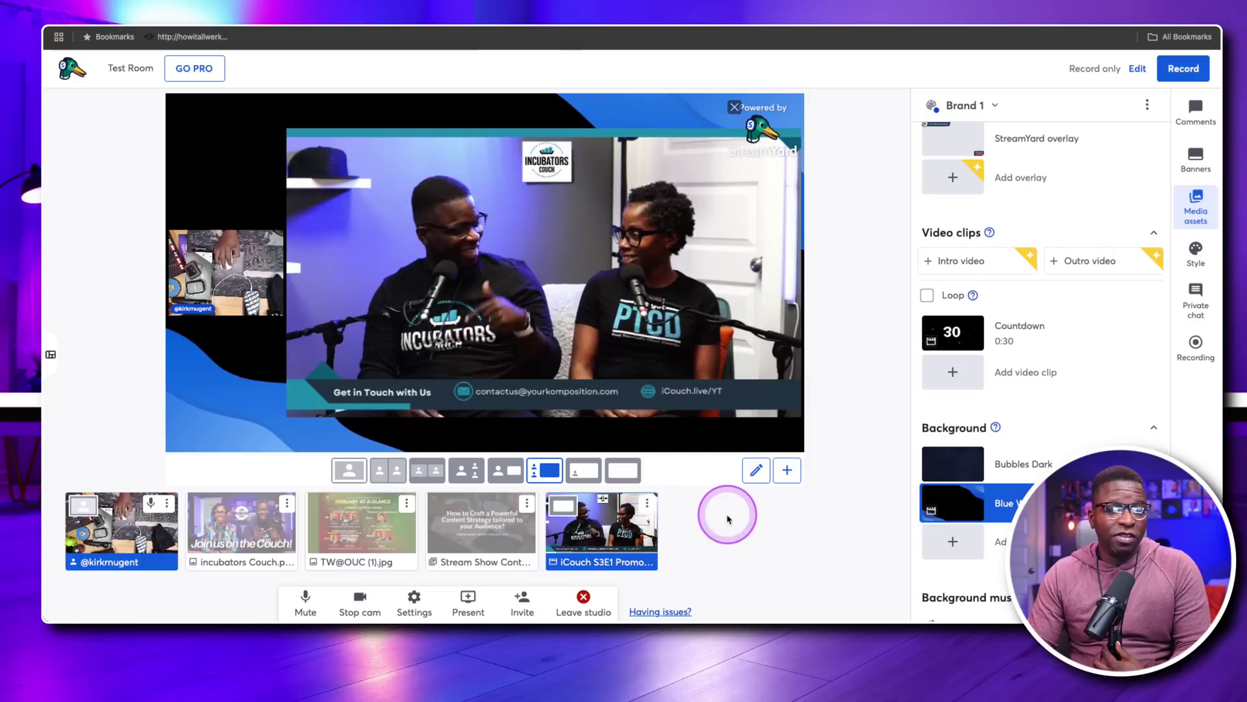
click(506, 471)
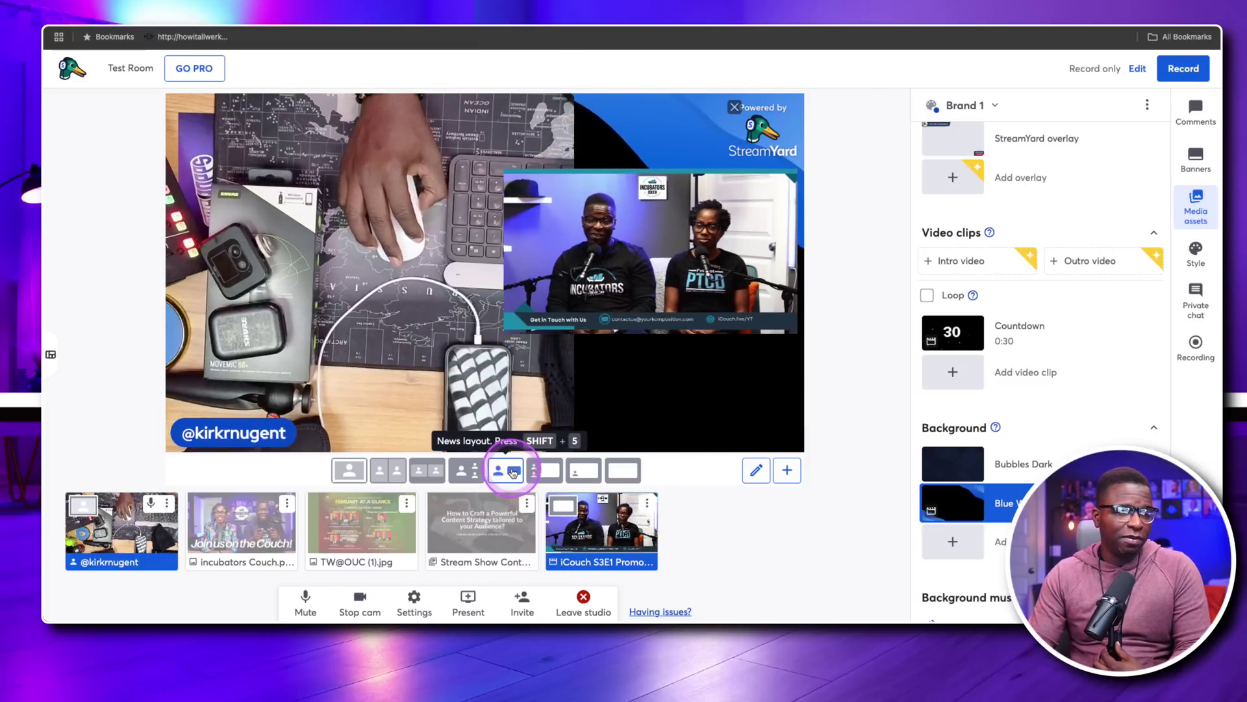
Try clip-large, full-size-inset and clip-only layouts, then take the promo clip off stage
click(545, 471)
click(584, 471)
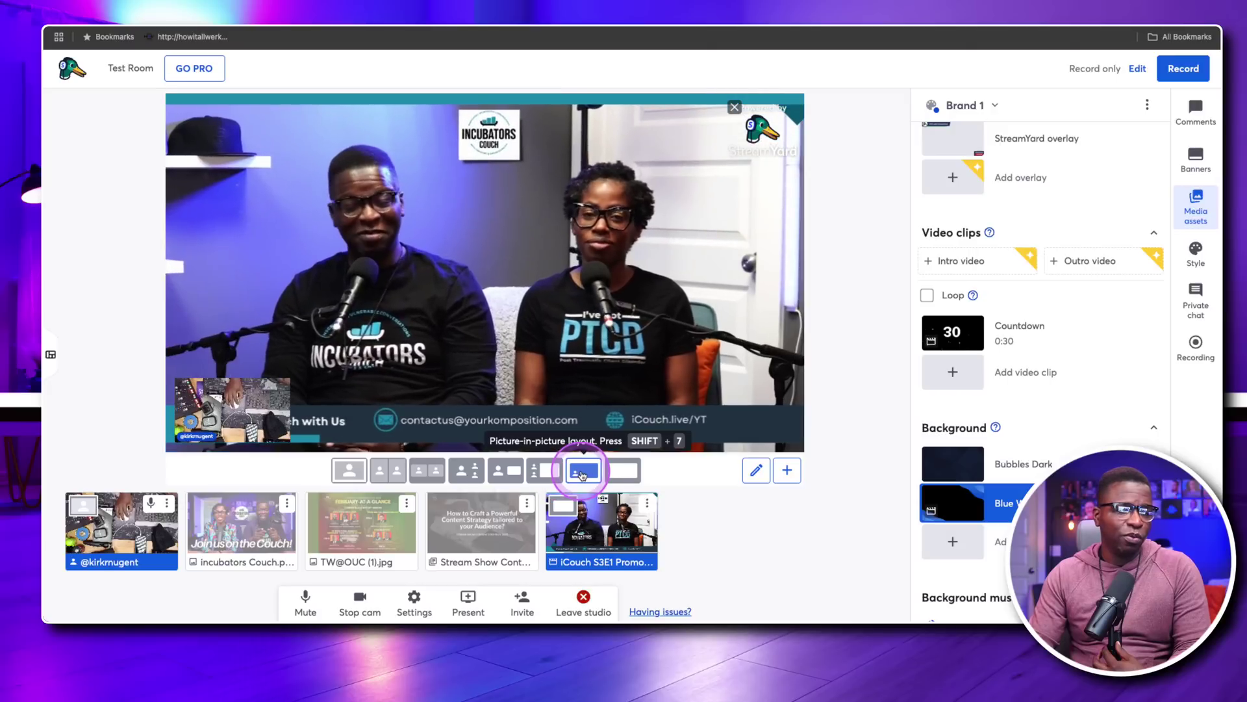
click(624, 471)
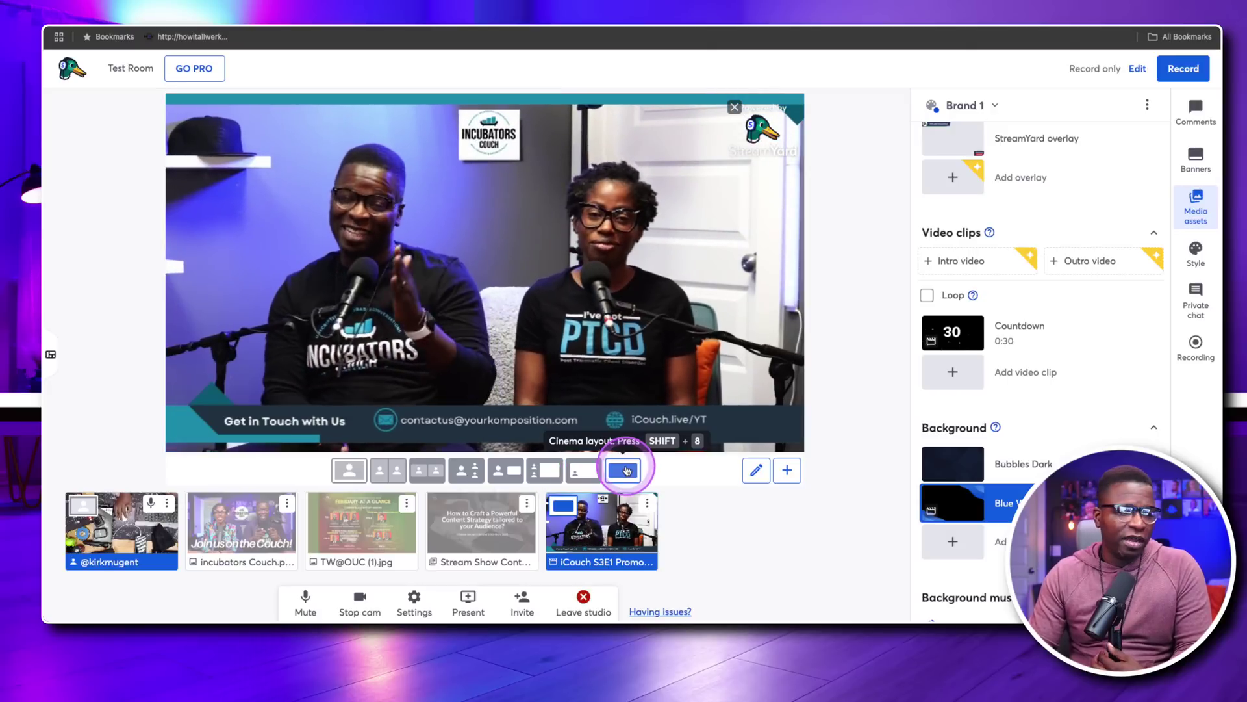
click(506, 470)
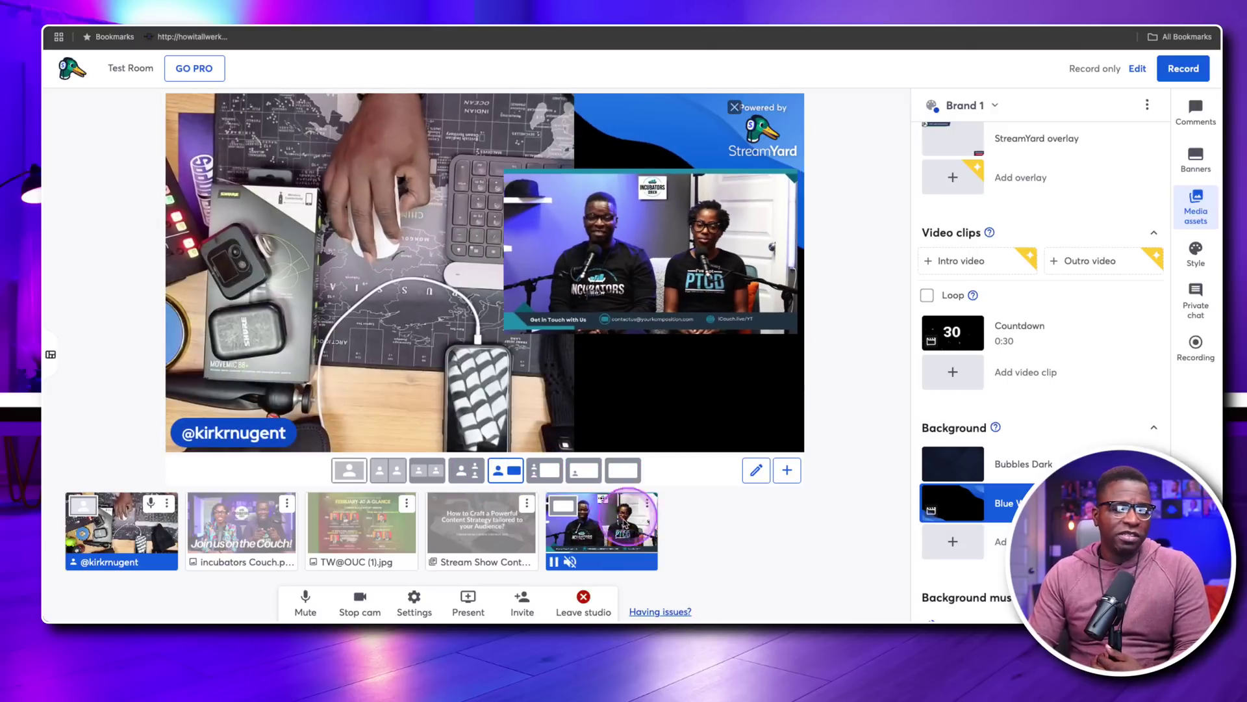
click(623, 525)
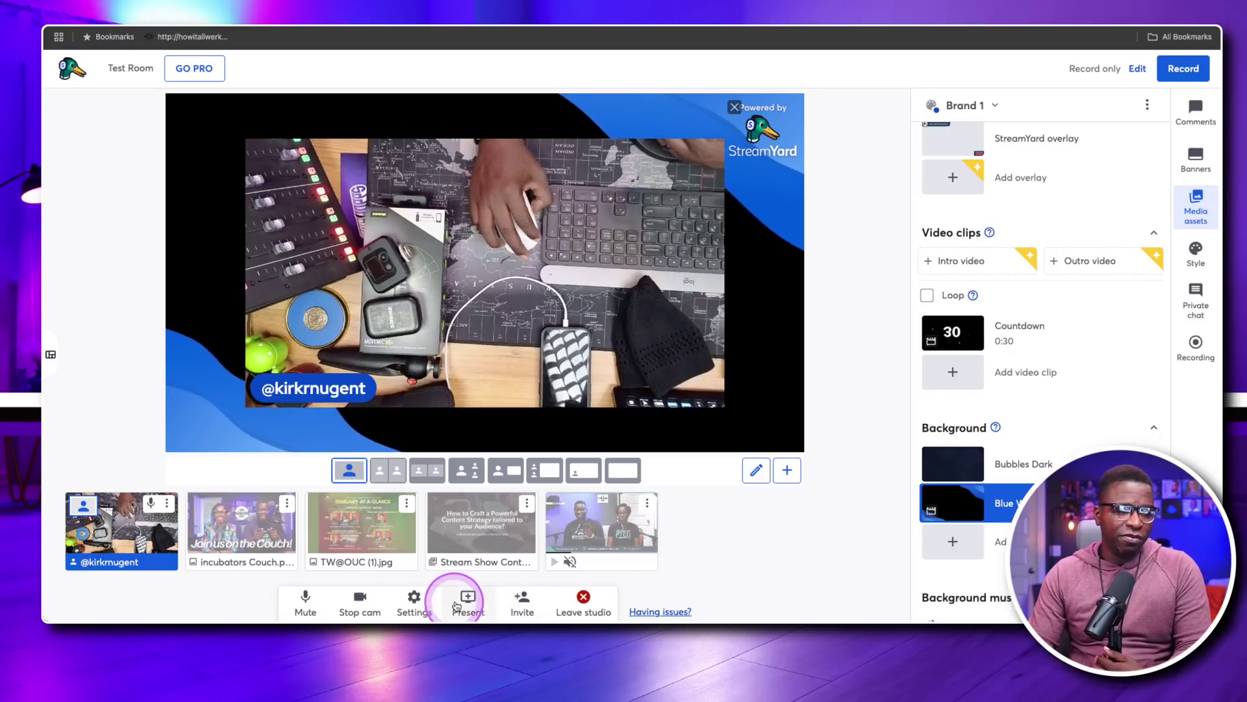
Open the Present menu listing slides/PDF, extra camera, video file, image file and screen share
click(457, 606)
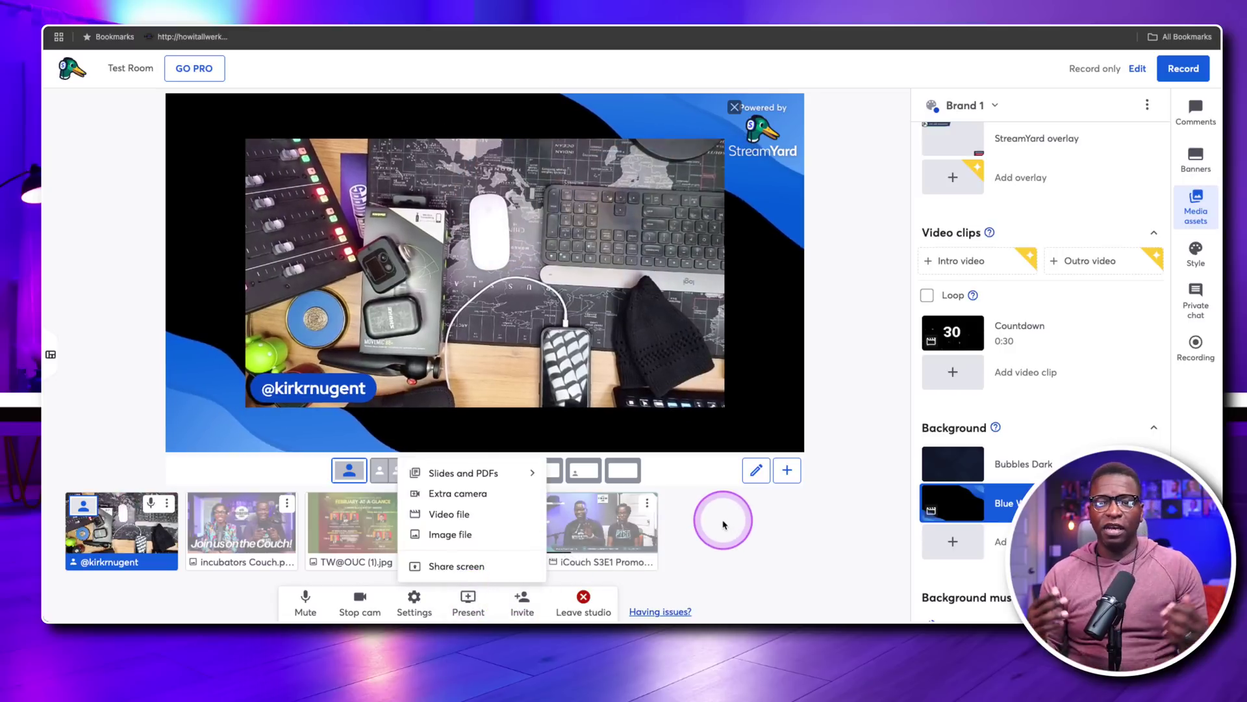